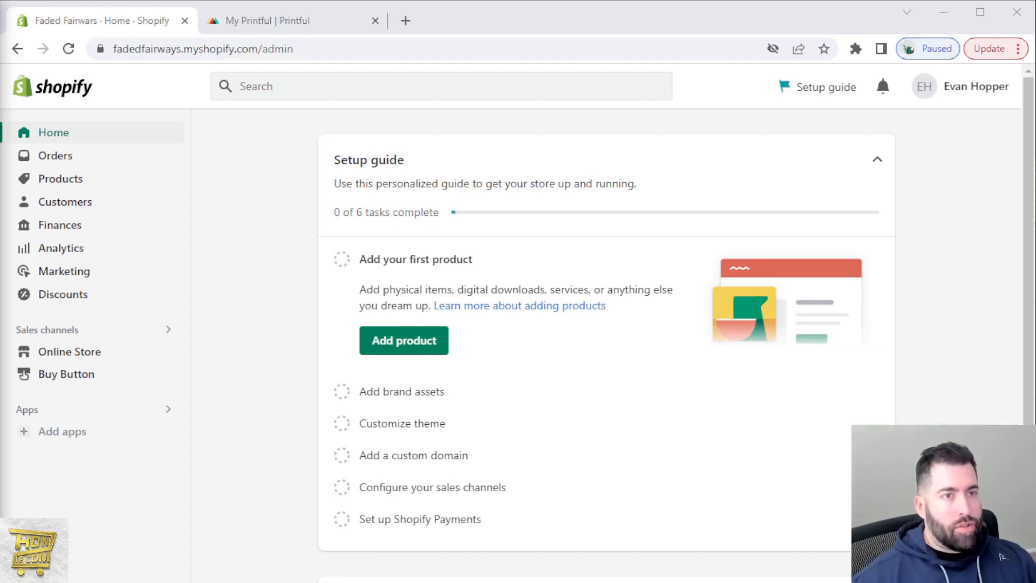
Switch to Printful and choose Shopify as the ecommerce platform for connecting an online store.
left_click(294, 20)
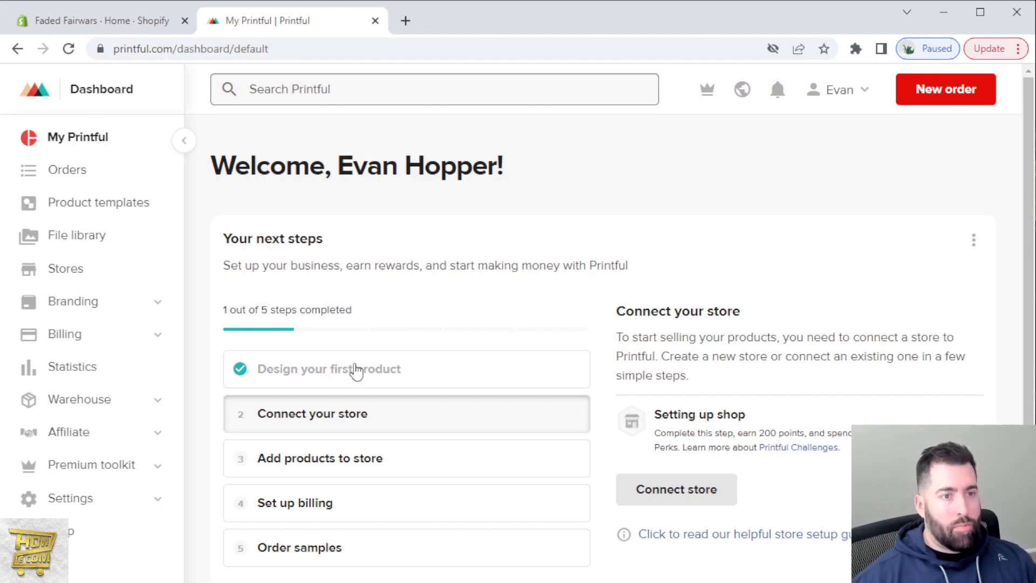
scroll(340, 380, "down", 2)
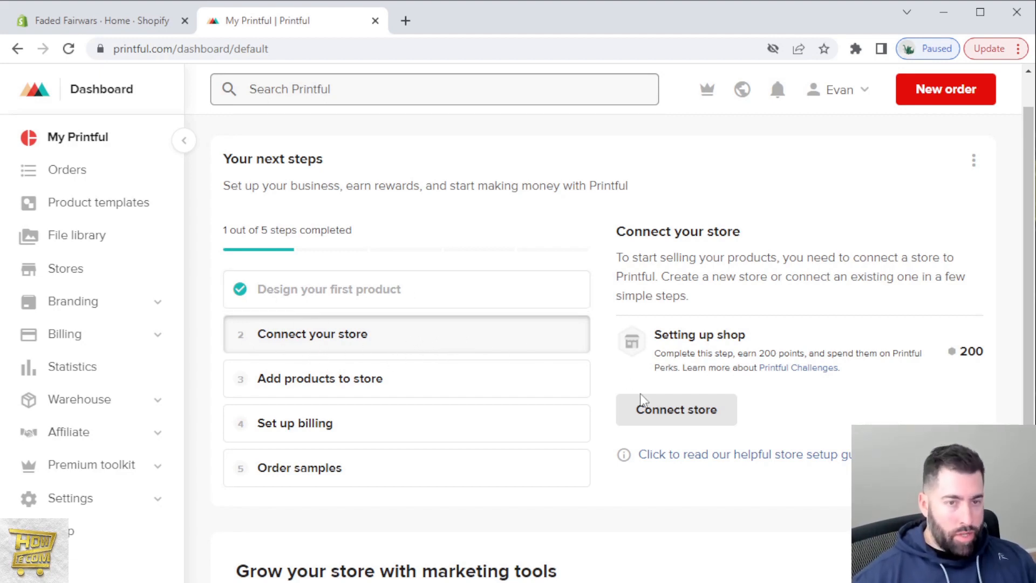
left_click(675, 412)
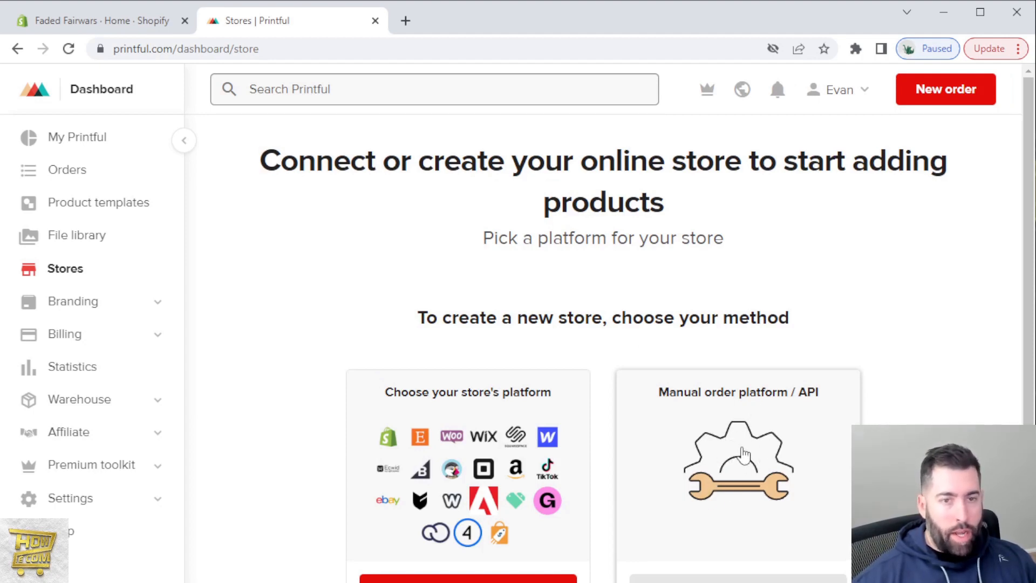
left_click(489, 578)
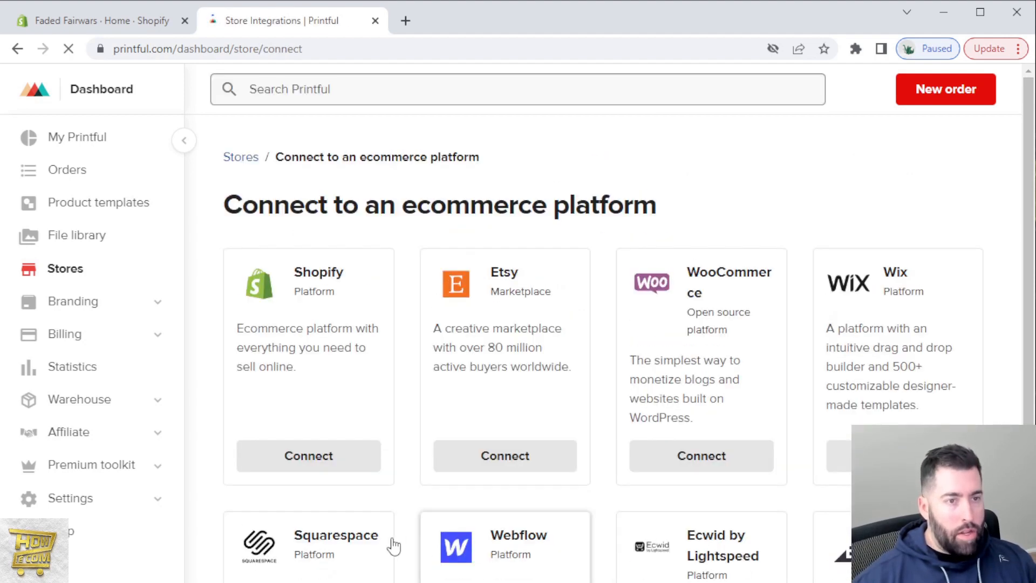
left_click(314, 458)
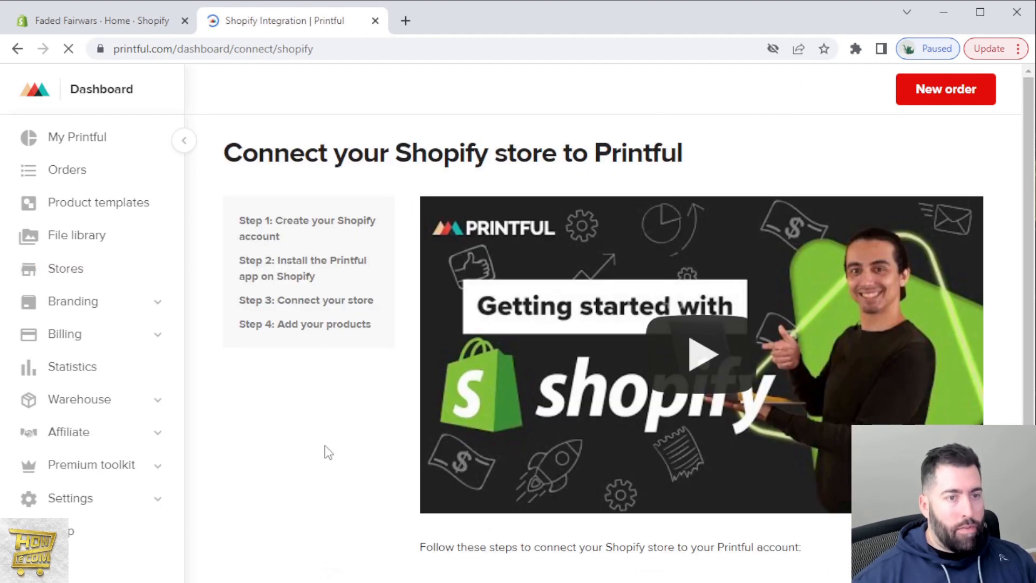
Install the Printful: Print on Demand app on the Shopify store and connect the store to the existing Printful account.
scroll(324, 451, "down", 3)
scroll(493, 539, "down", 3)
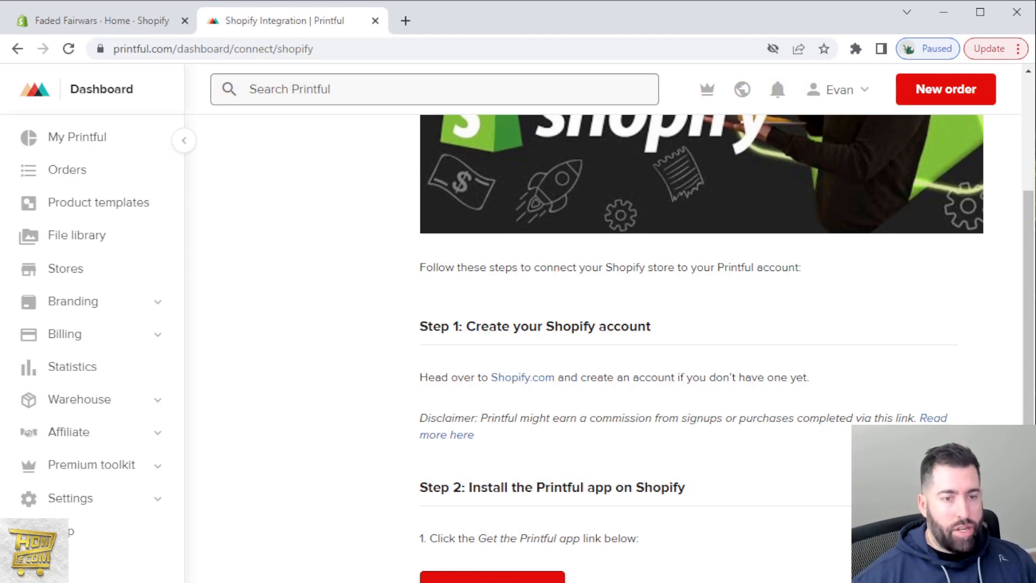
left_click(493, 577)
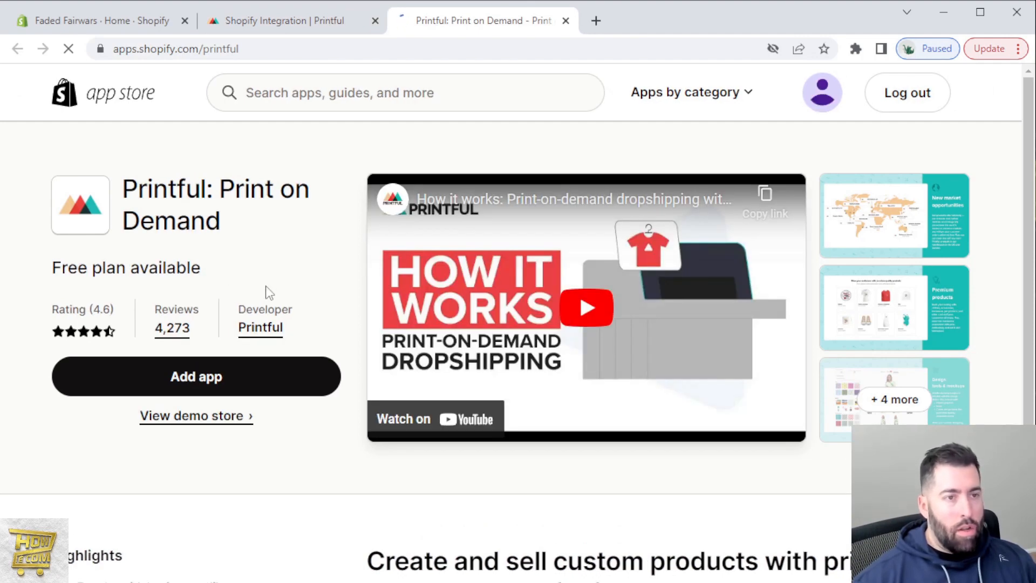
left_click(190, 380)
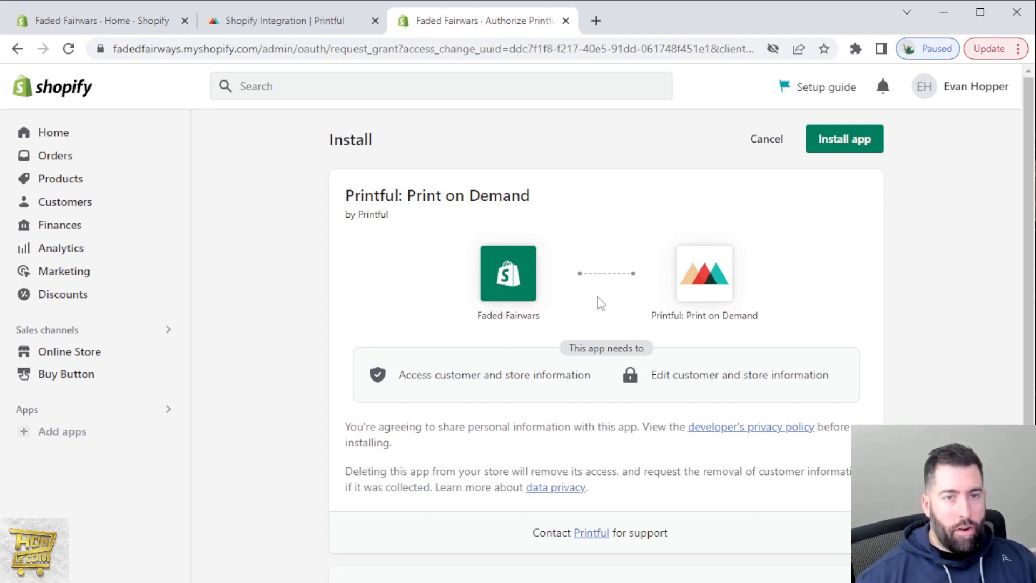
left_click(847, 141)
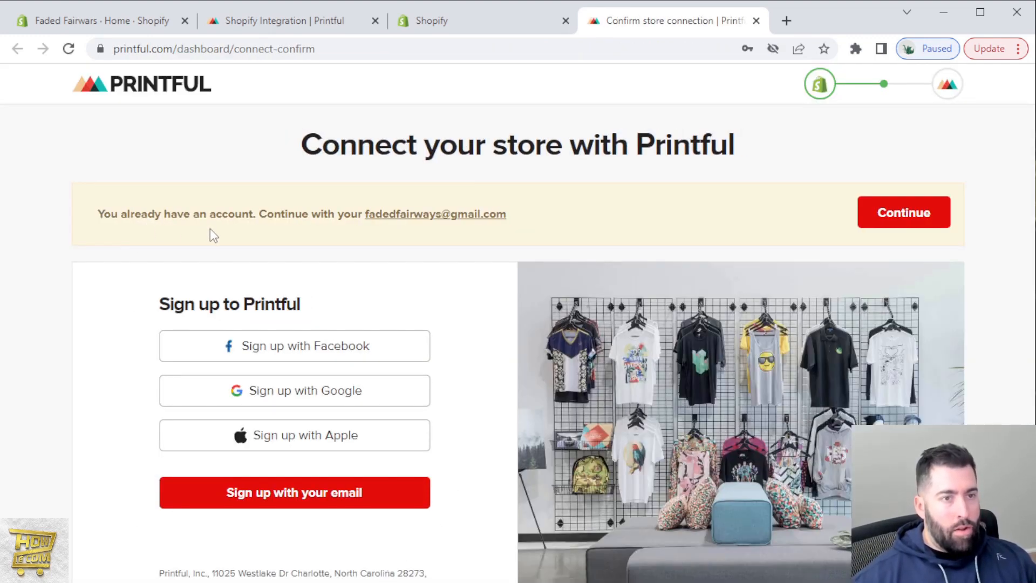
left_click(912, 216)
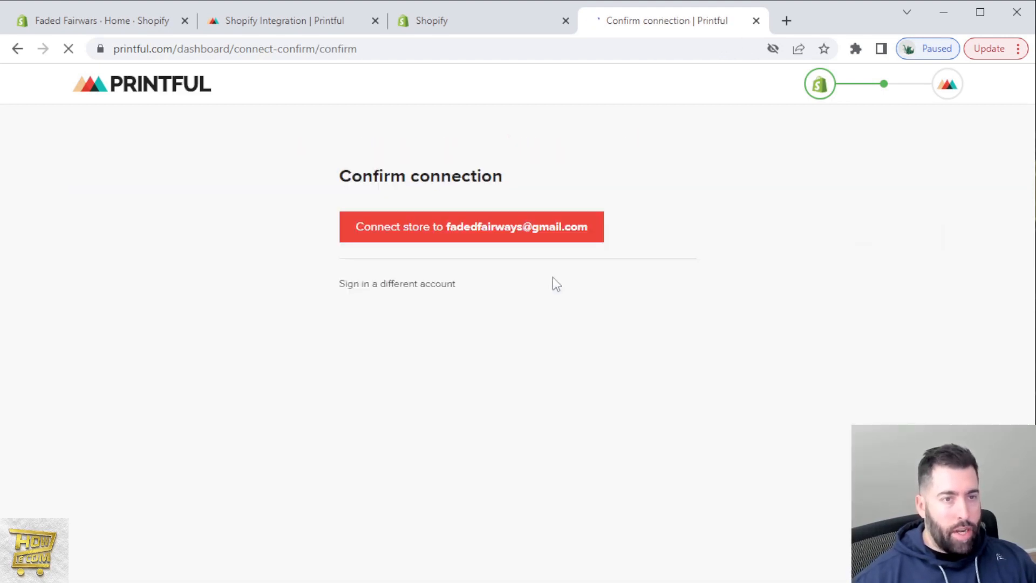
left_click(481, 229)
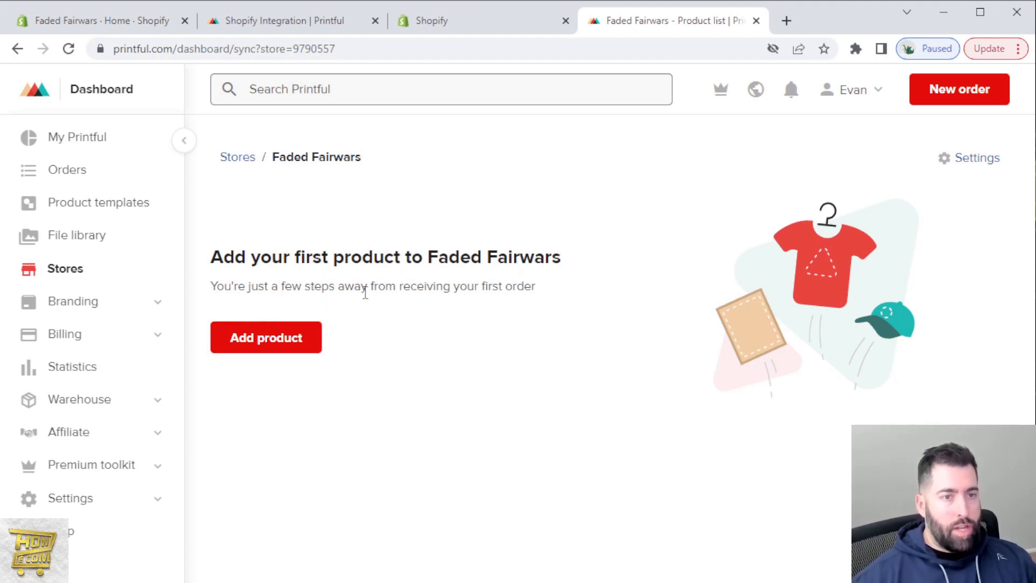
Add a product to the connected store from the saved template "Saguaro - Small Front Large Back copy".
left_click(259, 346)
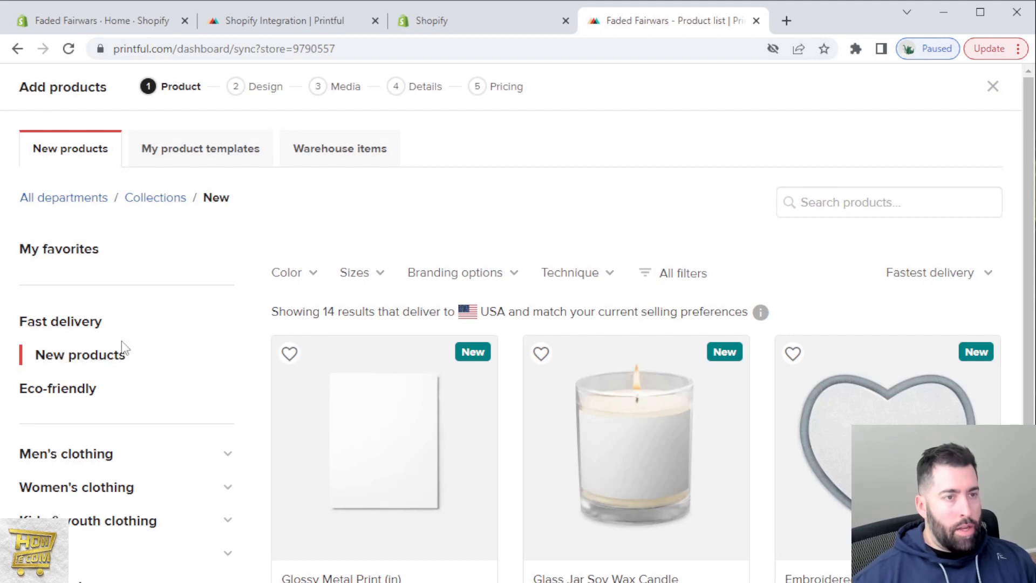
scroll(179, 157, "down", 1)
scroll(180, 160, "up", 1)
left_click(180, 161)
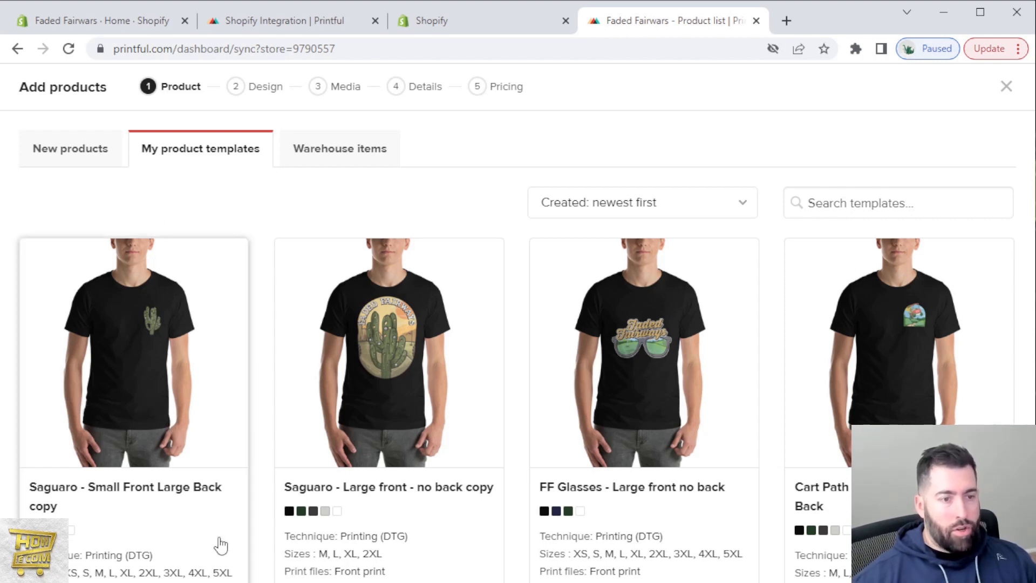
left_click(169, 396)
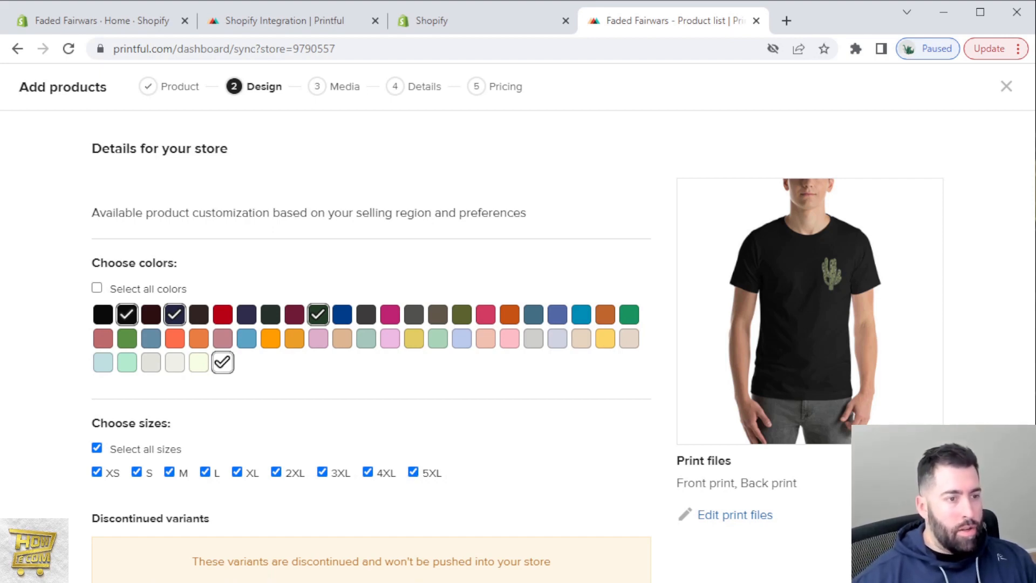
Exclude the XS and 5XL sizes listed under discontinued variants and continue to the media stage.
key("ctrl+minus")
key("ctrl+minus")
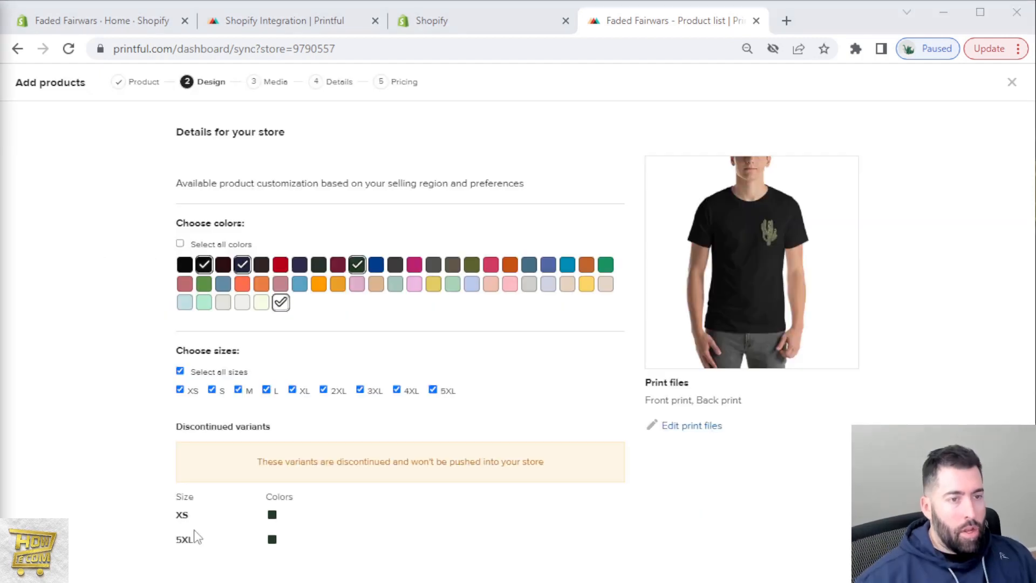
left_click_drag(187, 427, 273, 430)
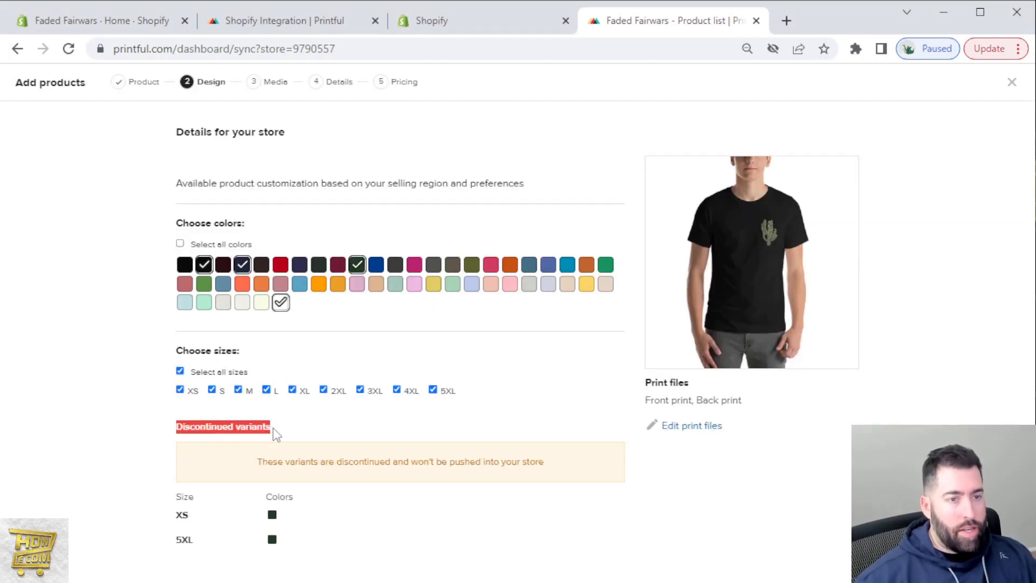
left_click(301, 481)
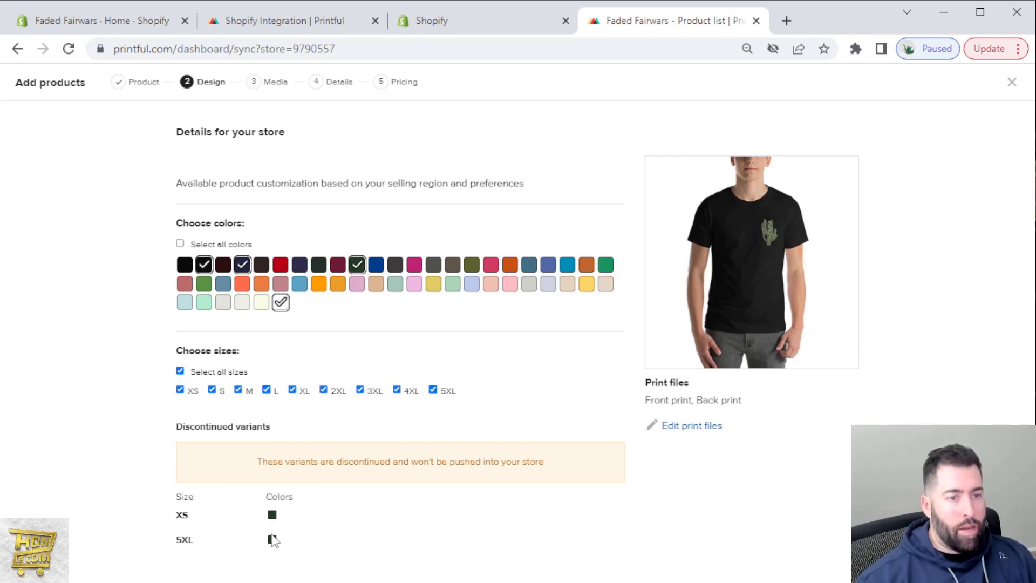
mouse_move(269, 493)
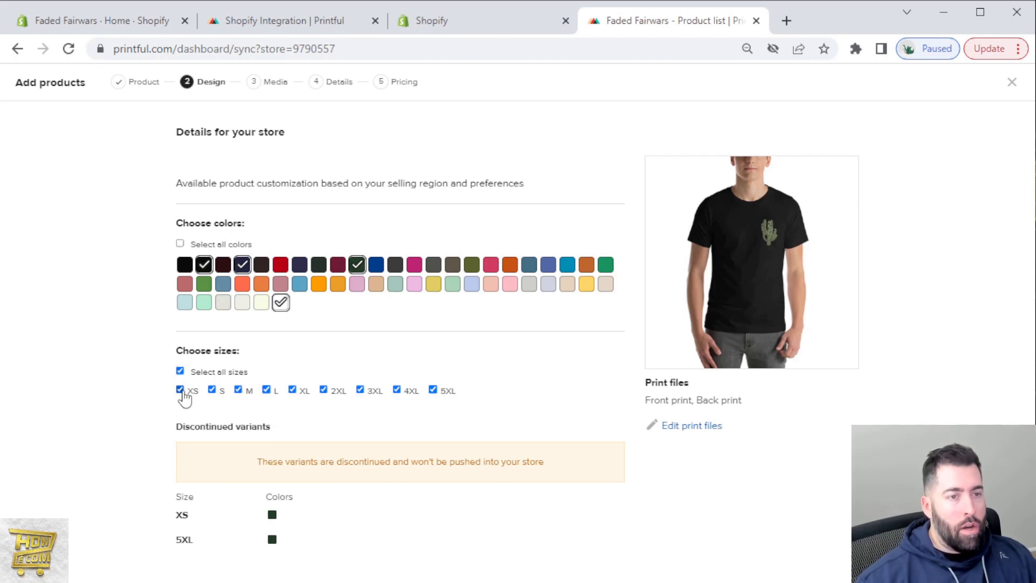
left_click(180, 390)
left_click(433, 390)
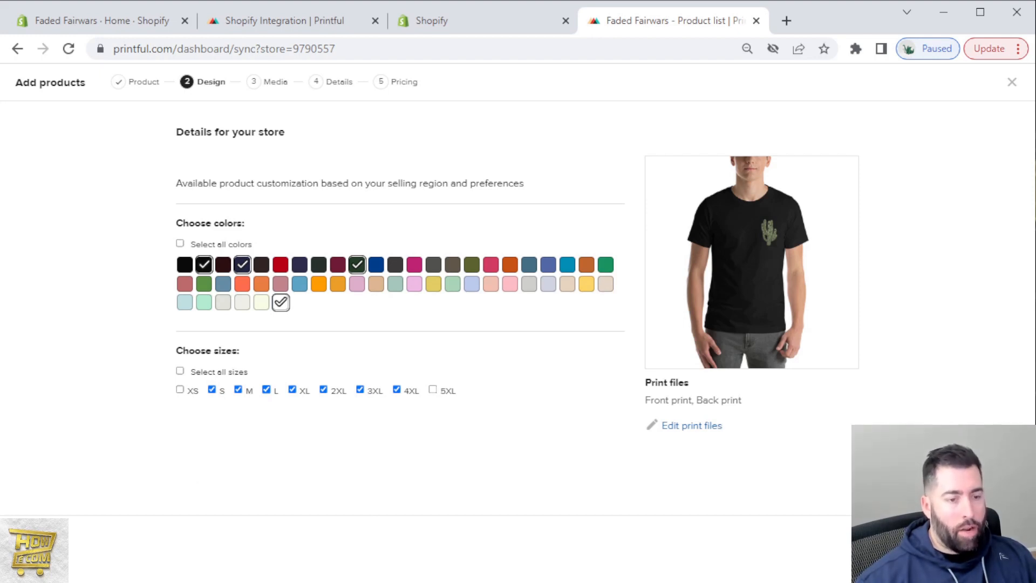
left_click(1003, 554)
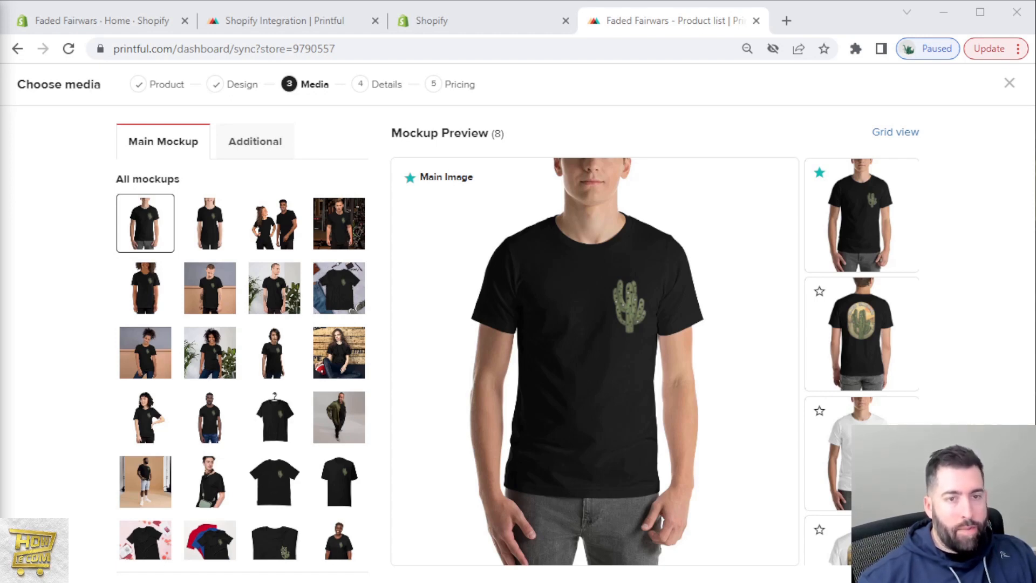
Examine the front and back mockup previews for each selected shirt color.
scroll(848, 356, "down", 10)
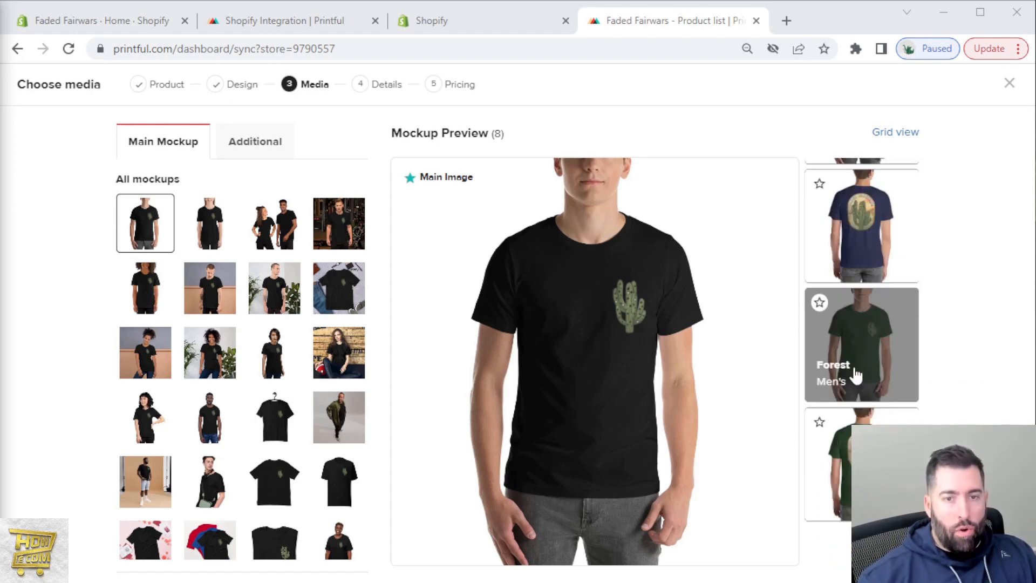
scroll(864, 372, "down", 5)
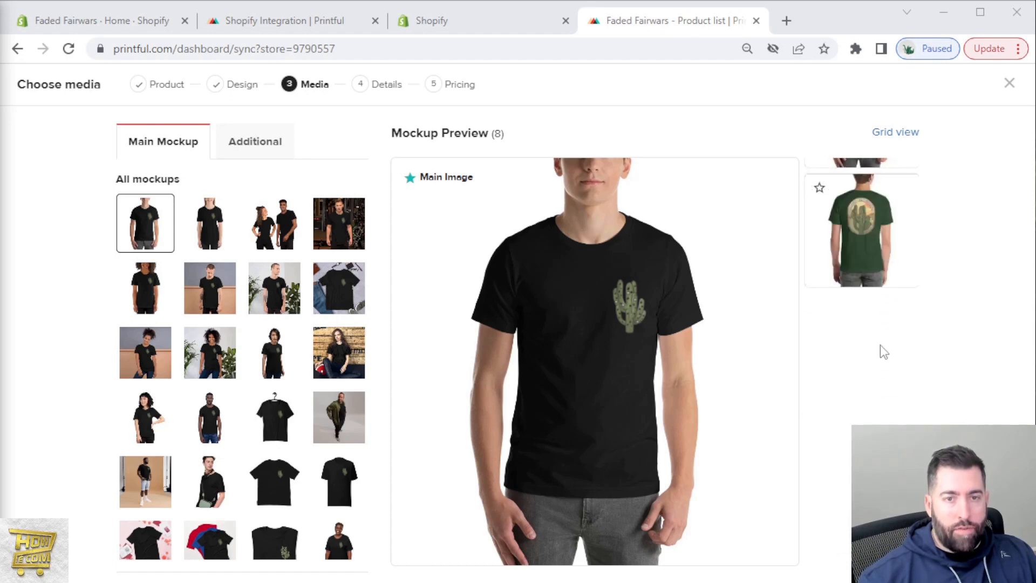
scroll(880, 367, "up", 15)
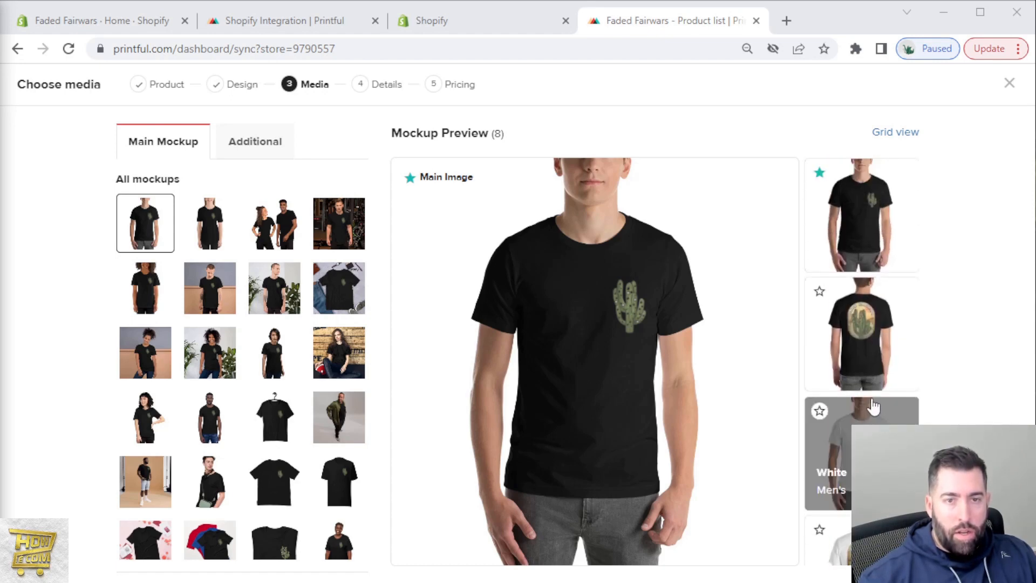
scroll(880, 368, "down", 2)
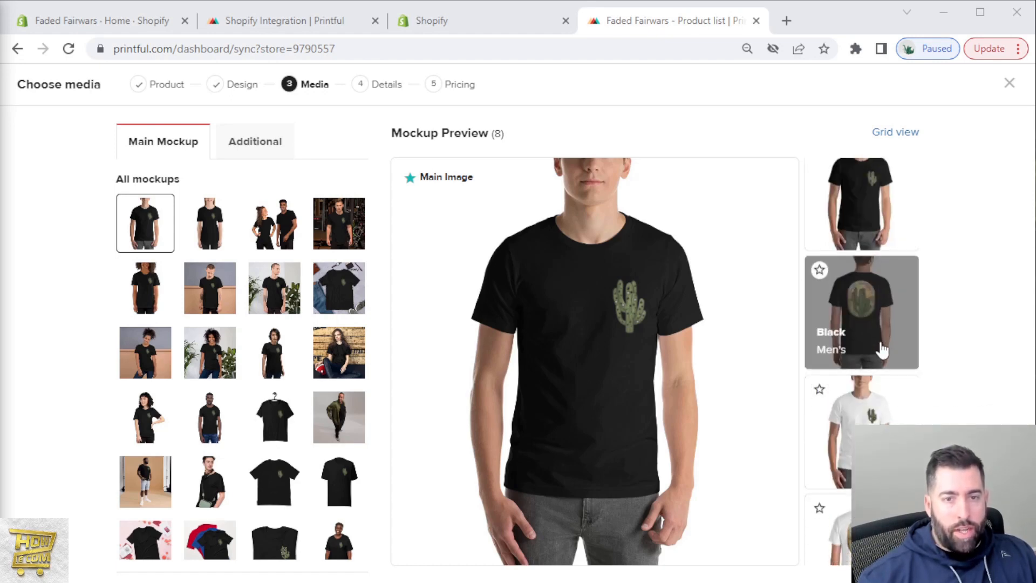
scroll(880, 351, "down", 6)
scroll(842, 416, "up", 2)
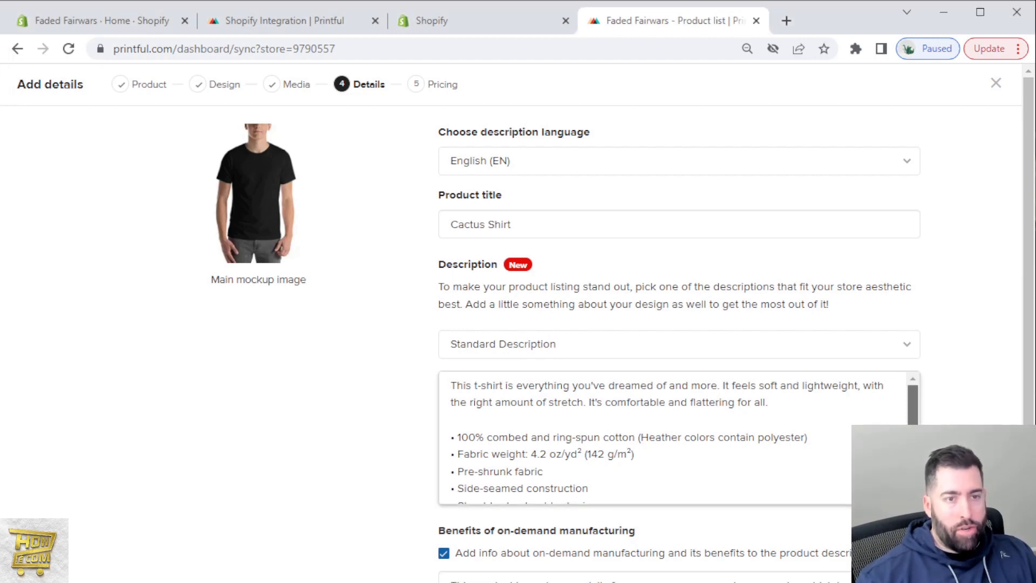
Assign the Cactus Shirt to the Home page collection and proceed to pricing.
scroll(675, 437, "down", 2)
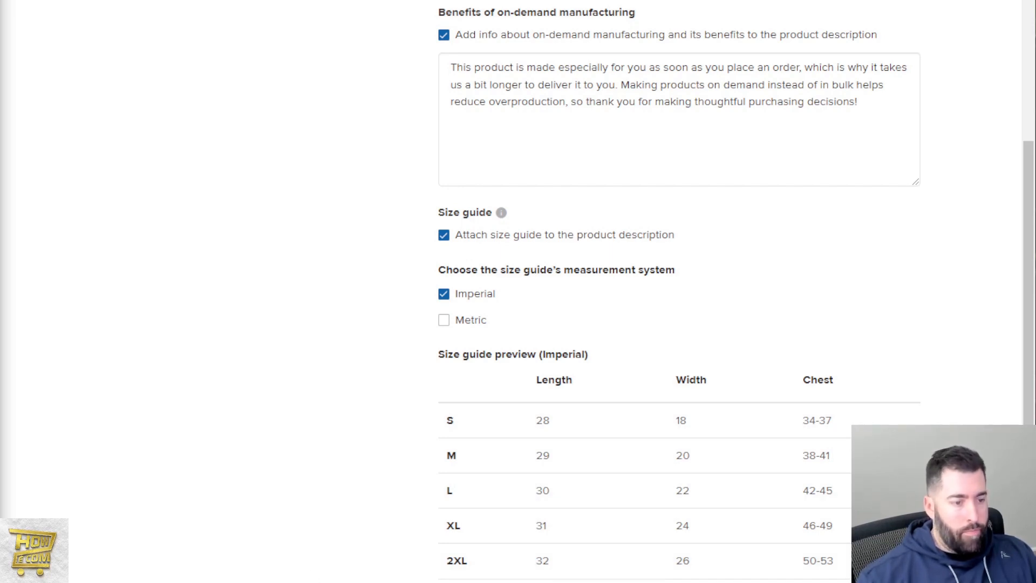
scroll(276, 296, "down", 5)
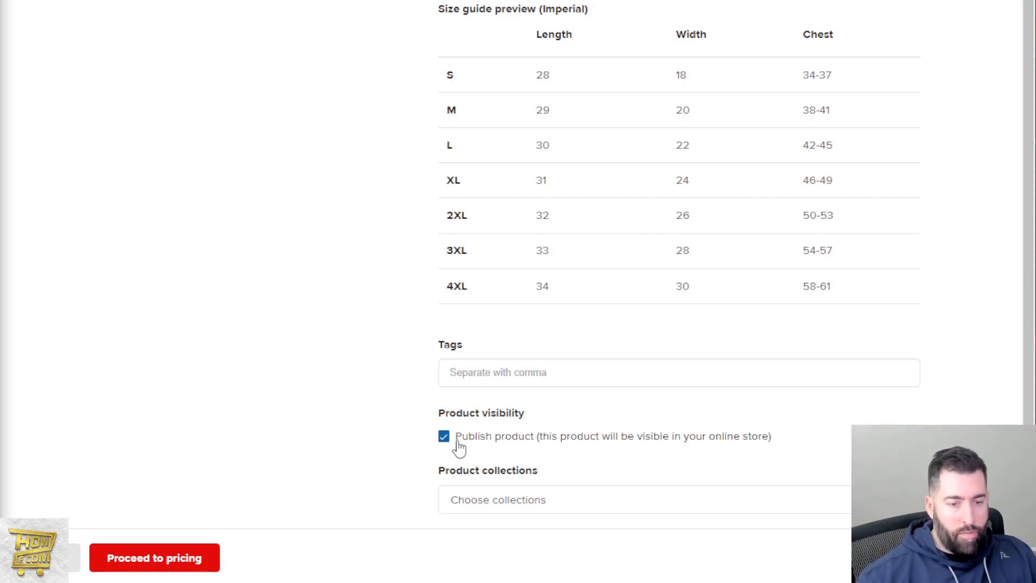
left_click(516, 506)
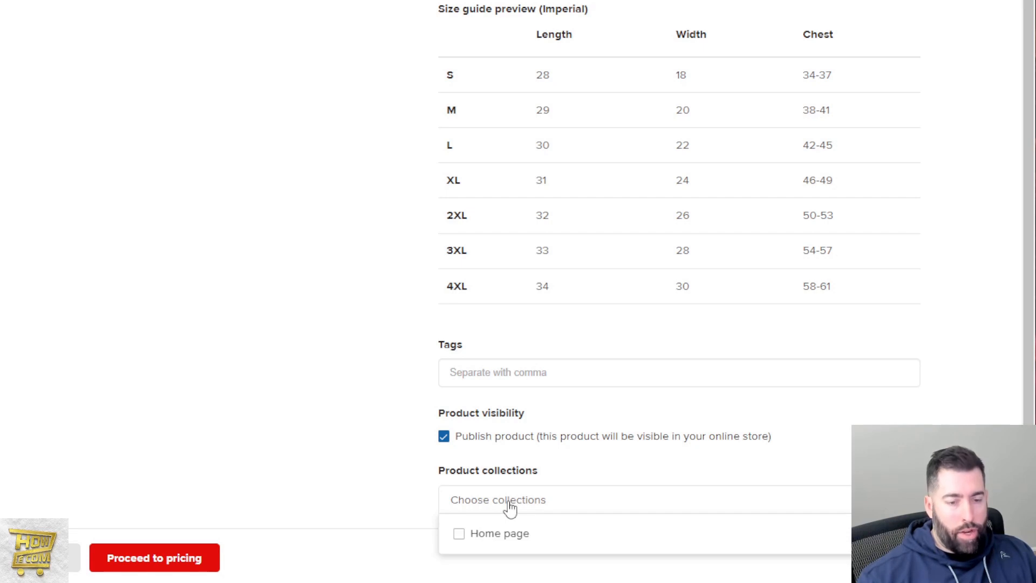
left_click(463, 535)
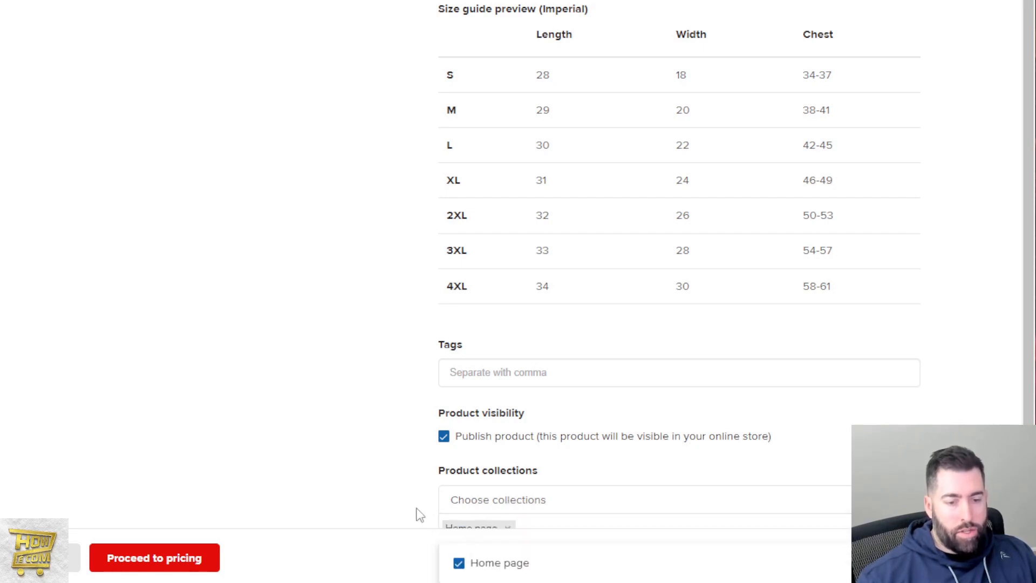
scroll(412, 469, "down", 1)
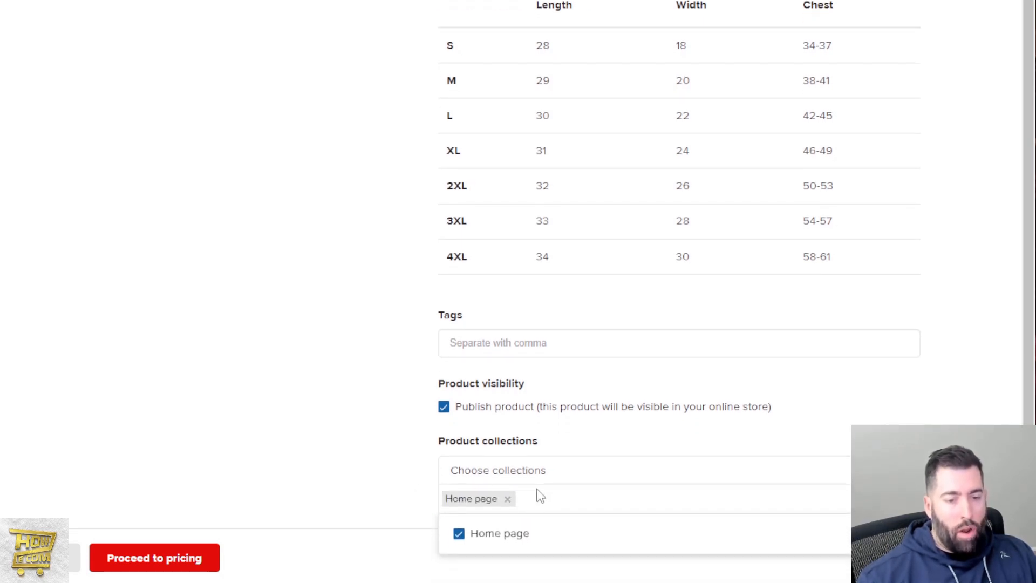
left_click(185, 562)
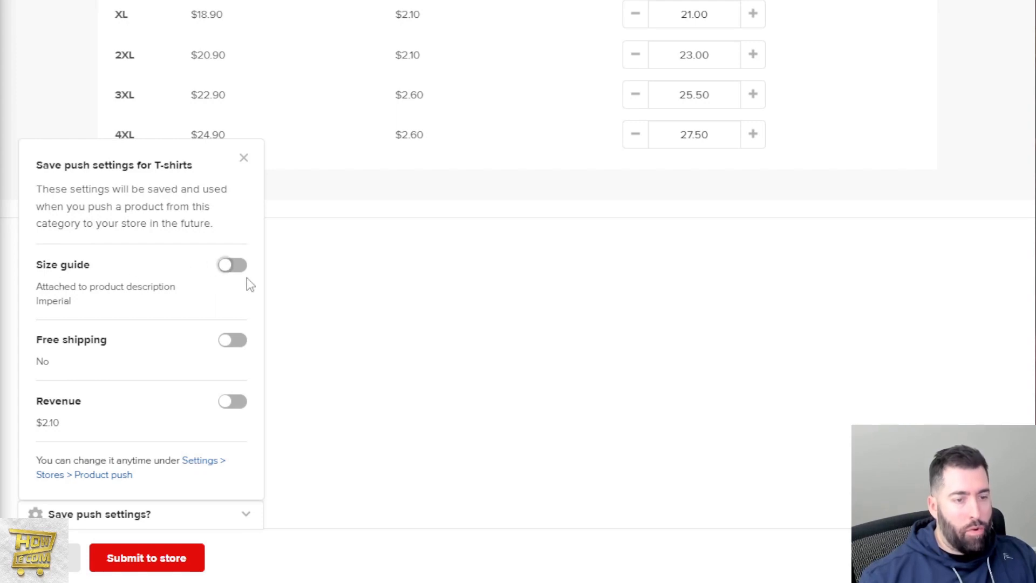
Save only the size guide as a push setting for T-shirts and submit the product to the store.
left_click(232, 266)
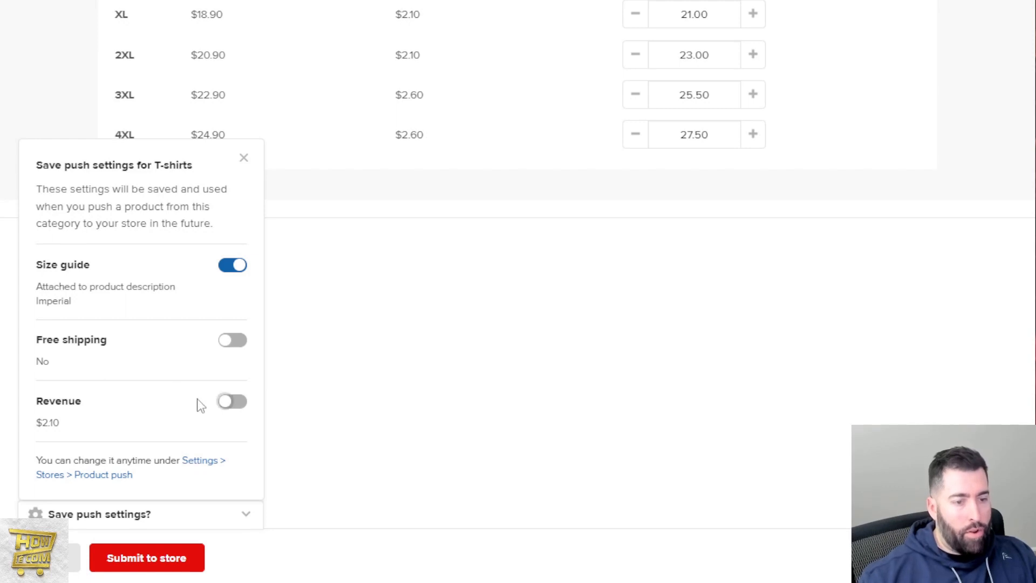
left_click(232, 406)
left_click(239, 408)
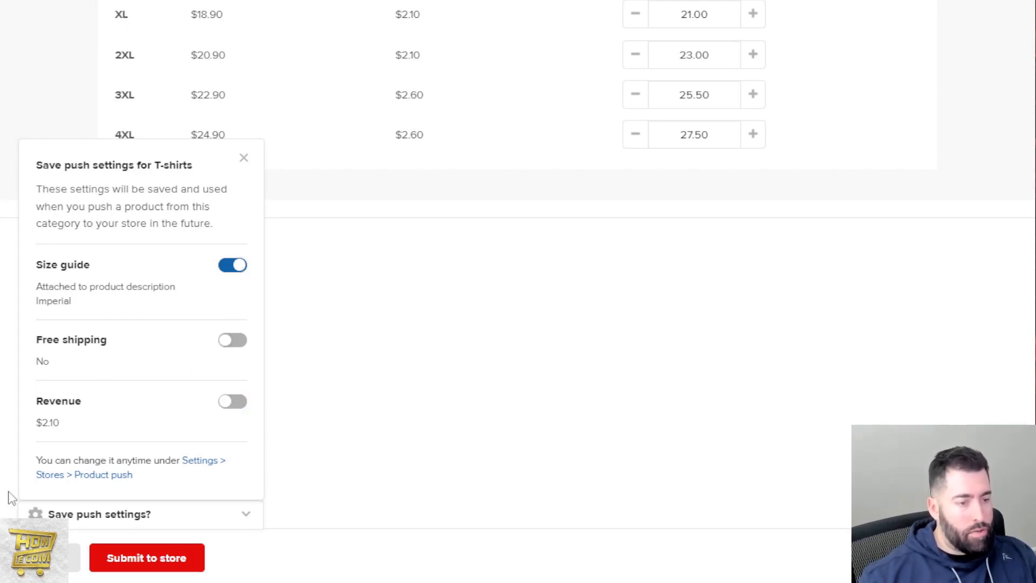
left_click(146, 559)
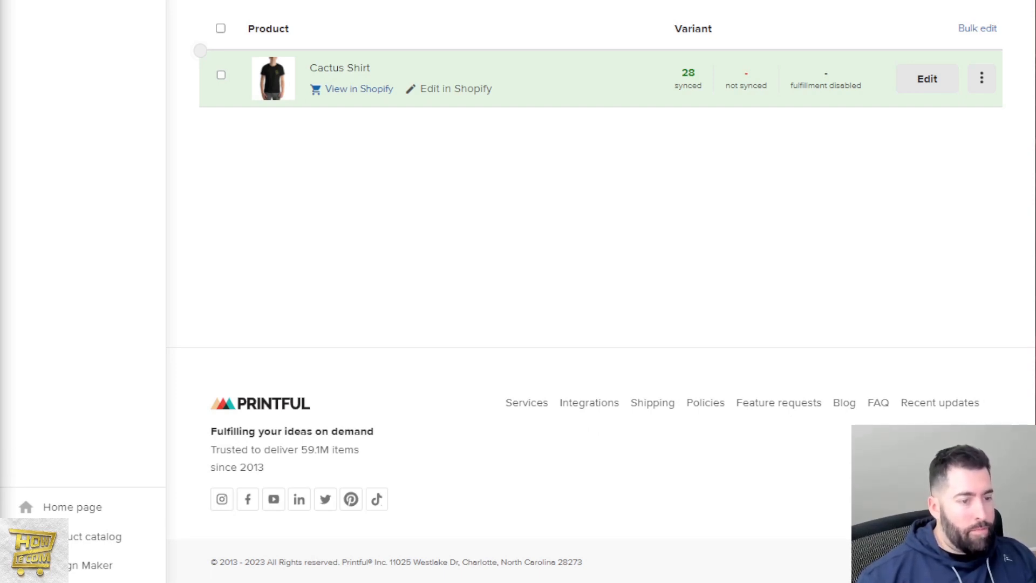
scroll(422, 264, "up", 5)
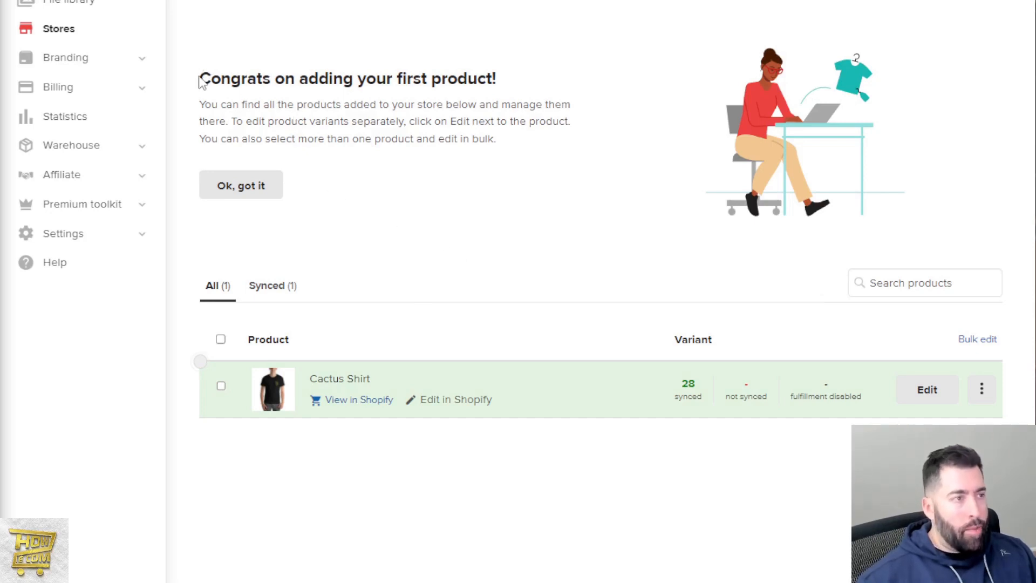
Dismiss the first-product congratulations notice and view the Cactus Shirt in the Shopify storefront.
left_click_drag(202, 79, 561, 88)
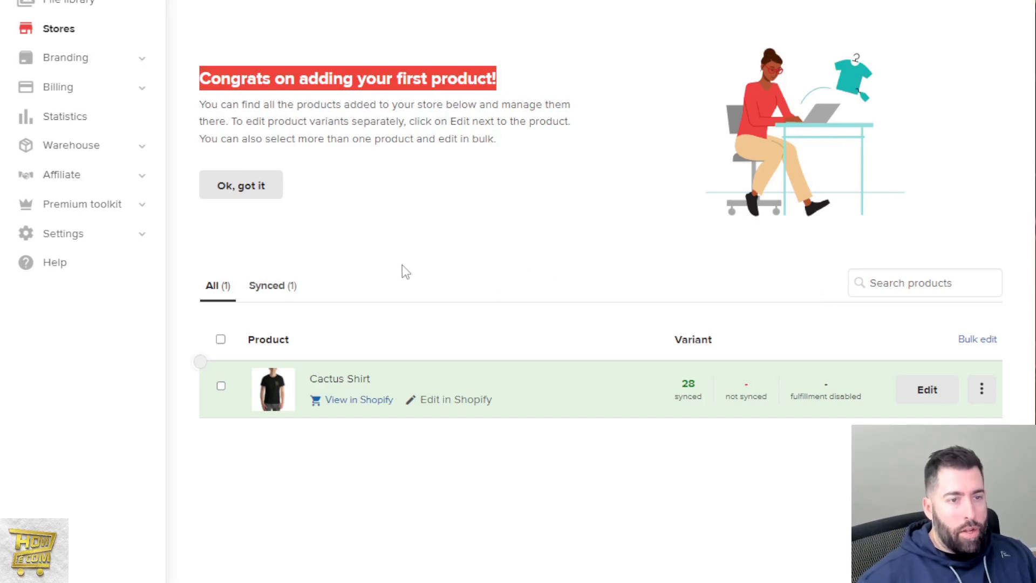
left_click(261, 191)
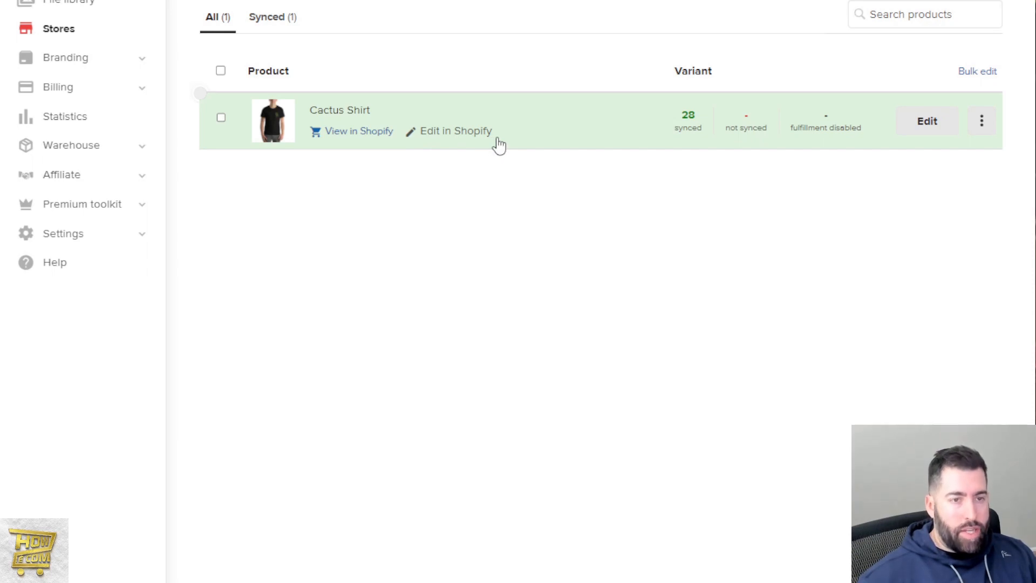
left_click(336, 133)
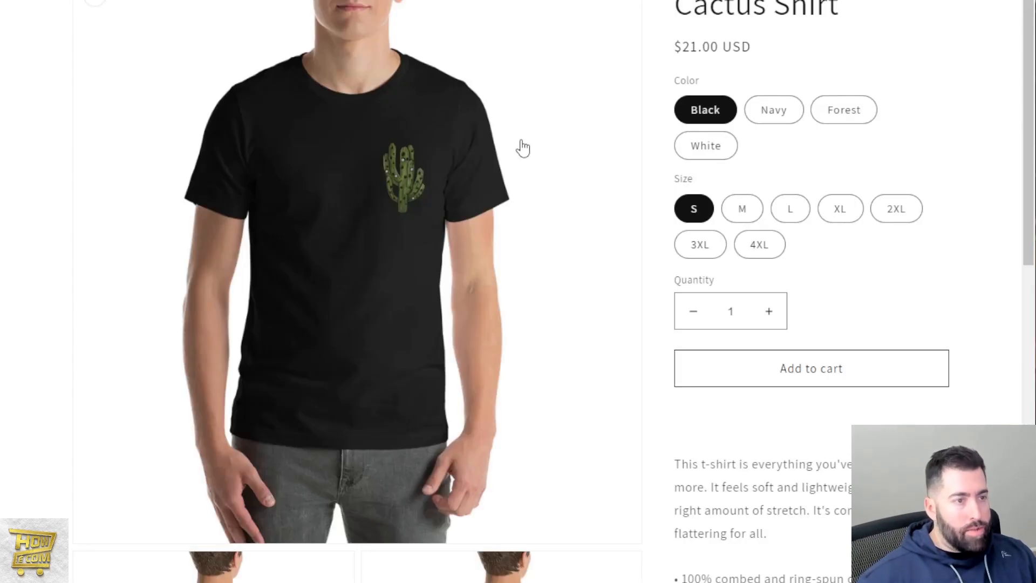
Preview the Cactus Shirt in Navy, Forest and White on its storefront product page.
scroll(408, 165, "up", 2)
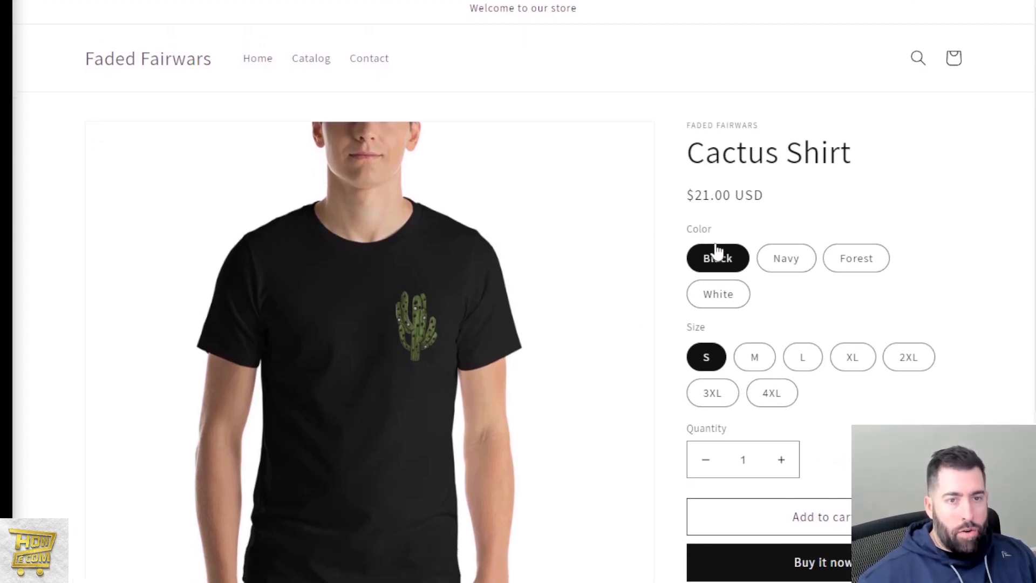
left_click(810, 265)
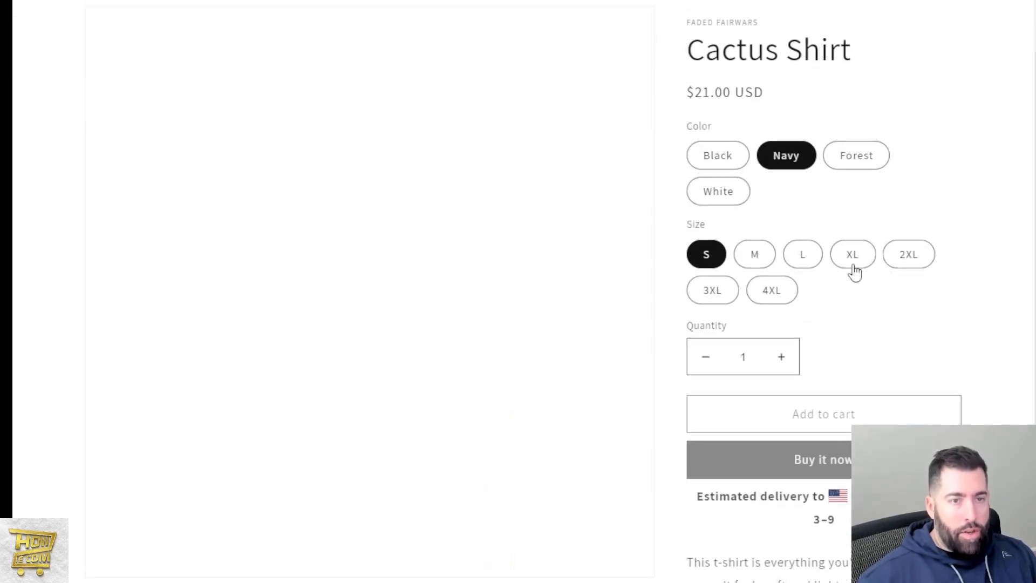
left_click(866, 147)
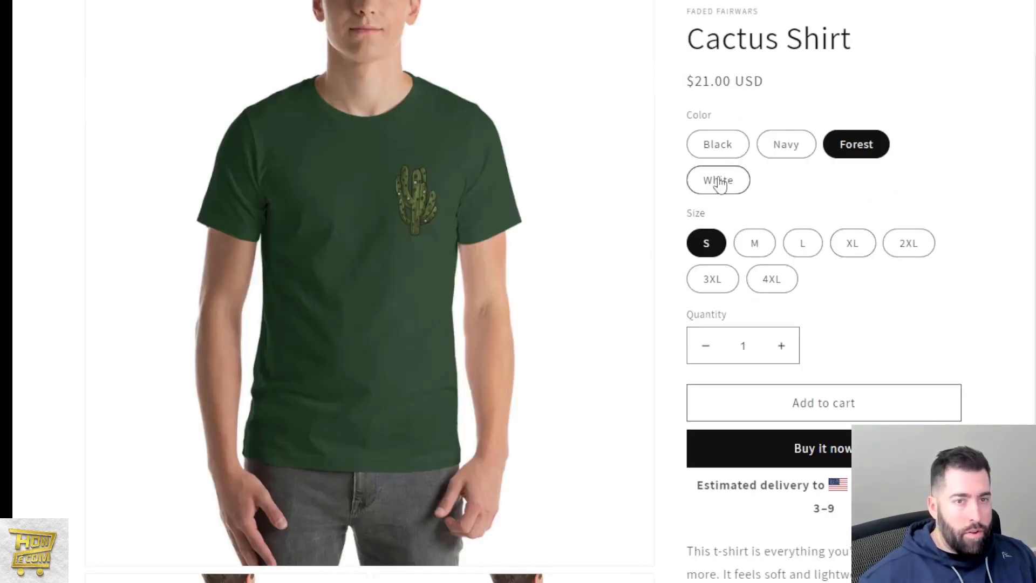
left_click(719, 181)
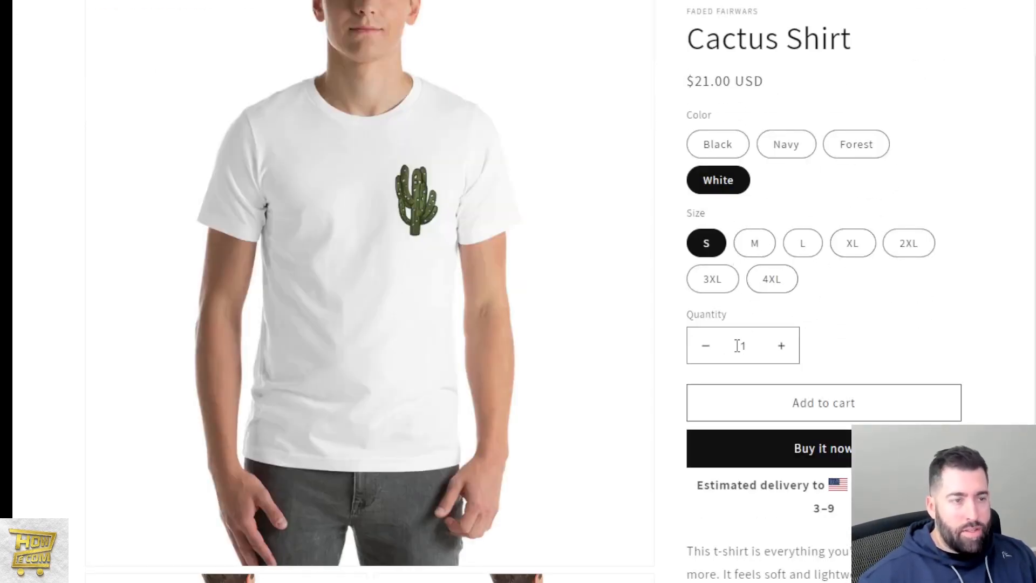
Examine the Cactus Shirt's back mockups, description and size guide on the storefront page, and reload the page.
scroll(775, 412, "down", 5)
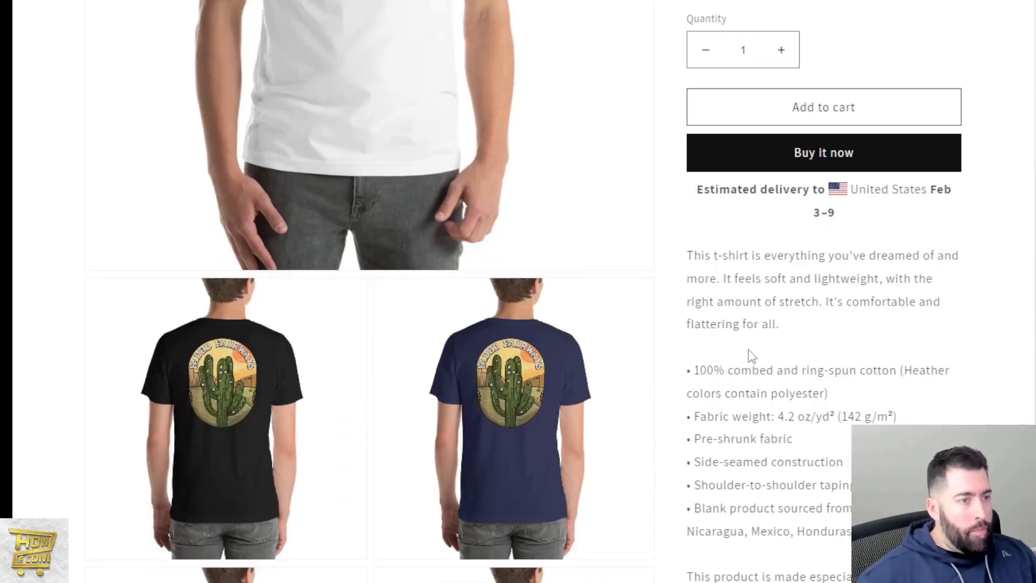
scroll(749, 356, "down", 2)
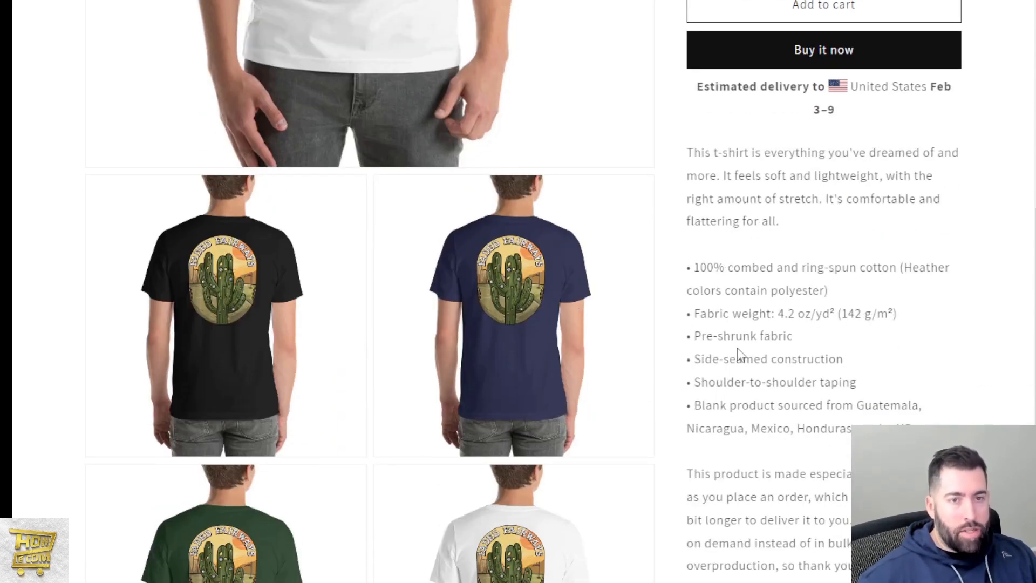
scroll(738, 353, "down", 5)
scroll(734, 391, "down", 8)
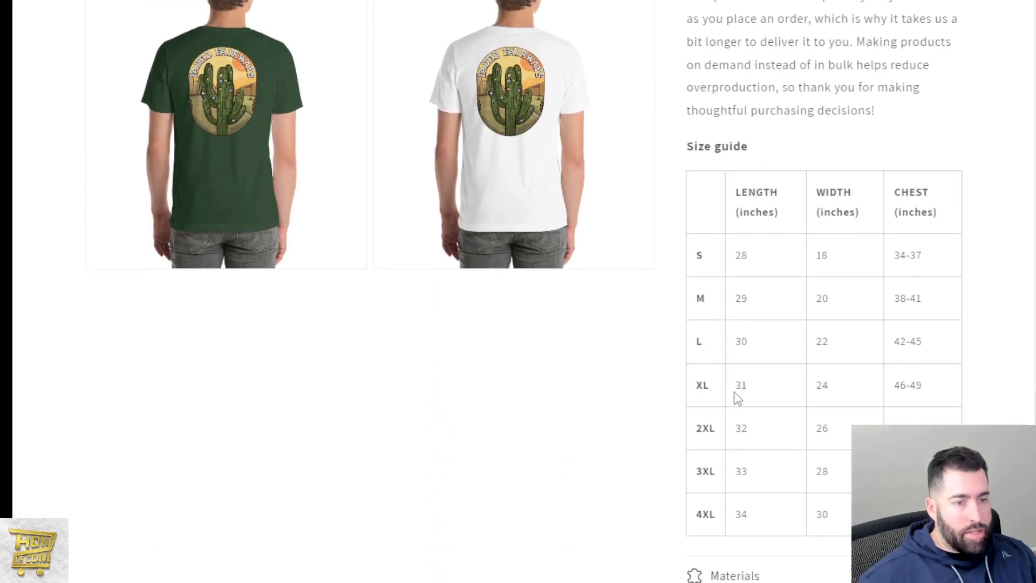
scroll(767, 400, "down", 5)
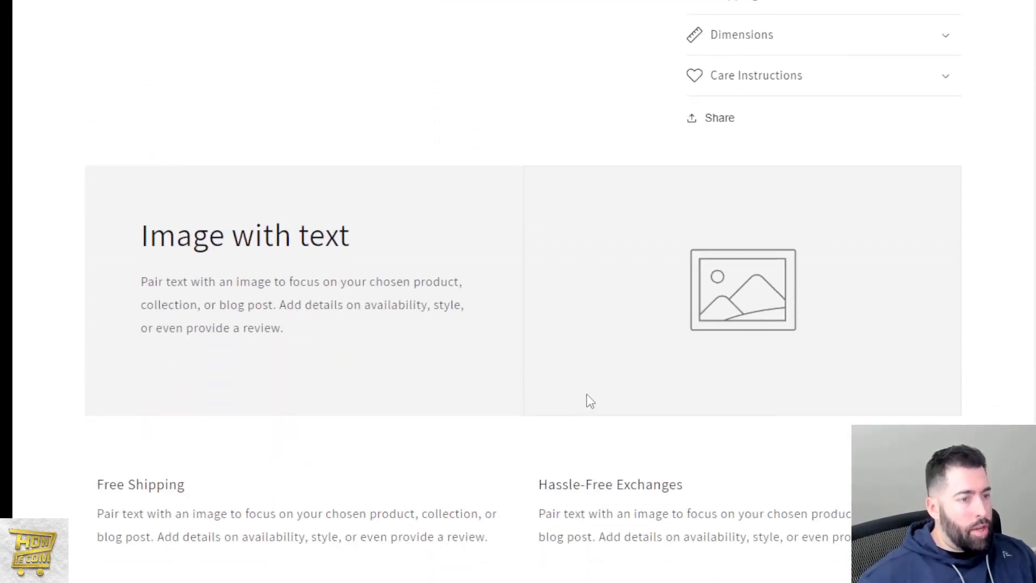
scroll(590, 401, "up", 20)
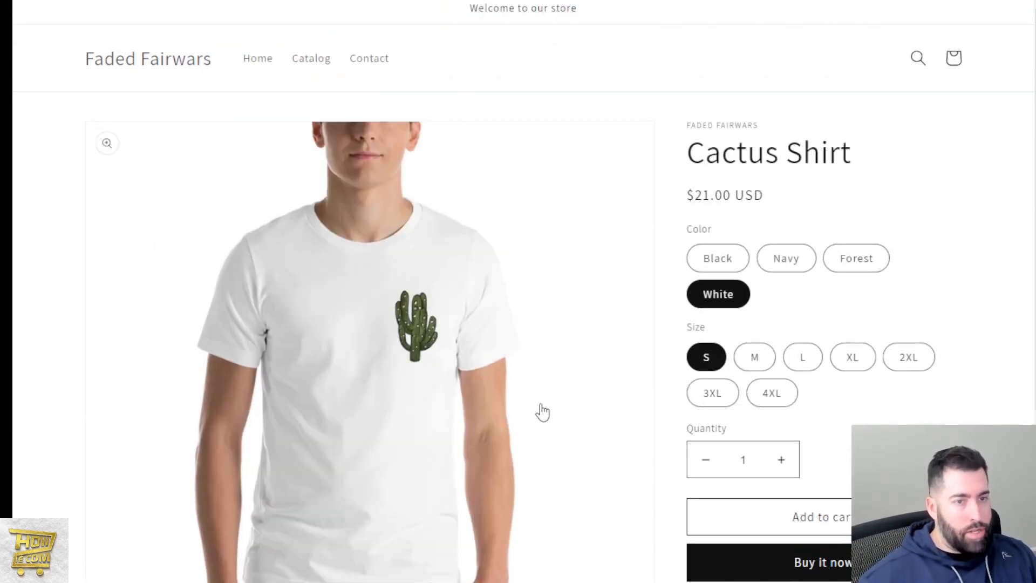
key("F5")
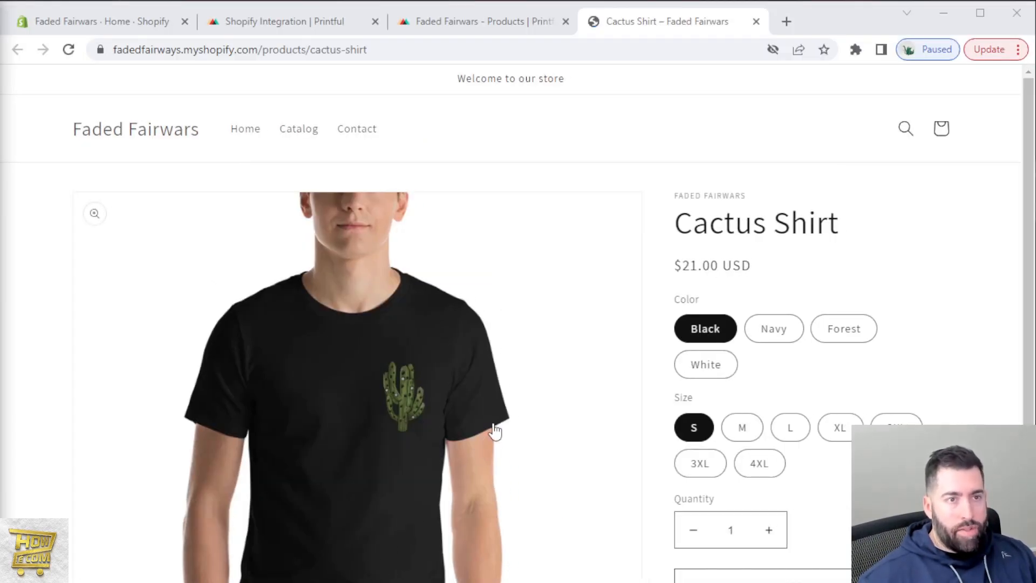
Close the storefront product page and open the Cactus Shirt from the product list in the Shopify admin.
left_click(757, 22)
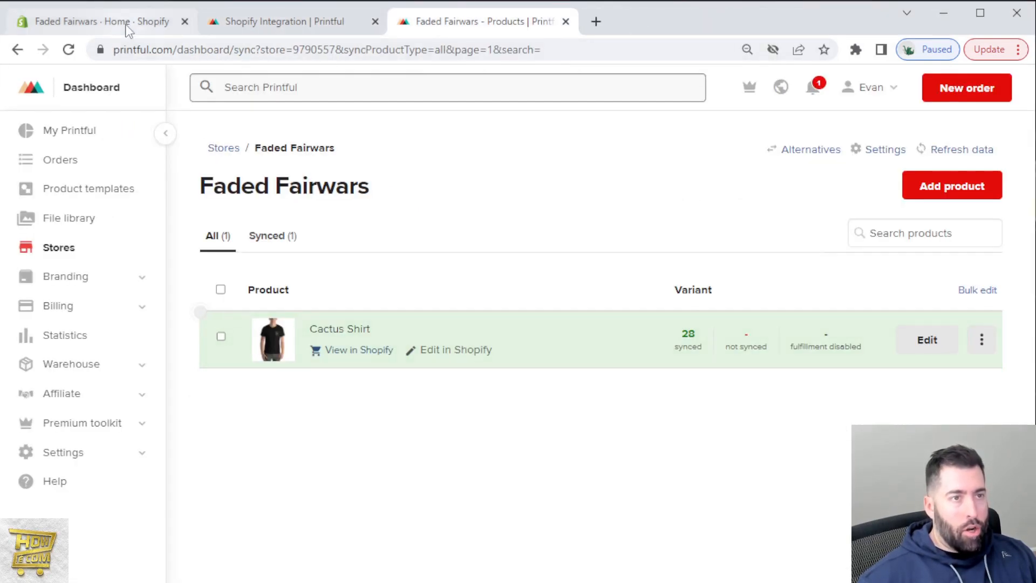
left_click(127, 24)
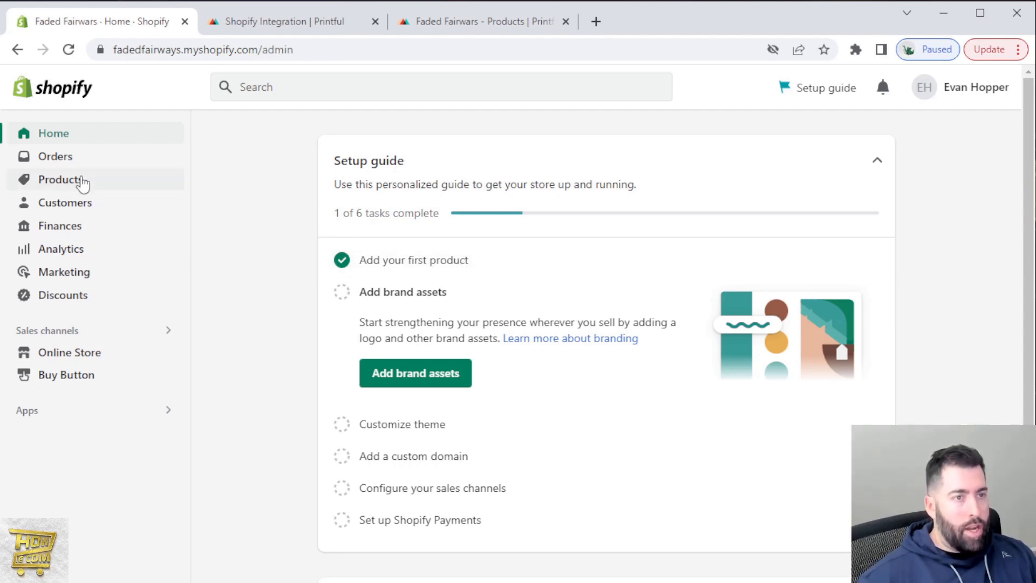
left_click(81, 183)
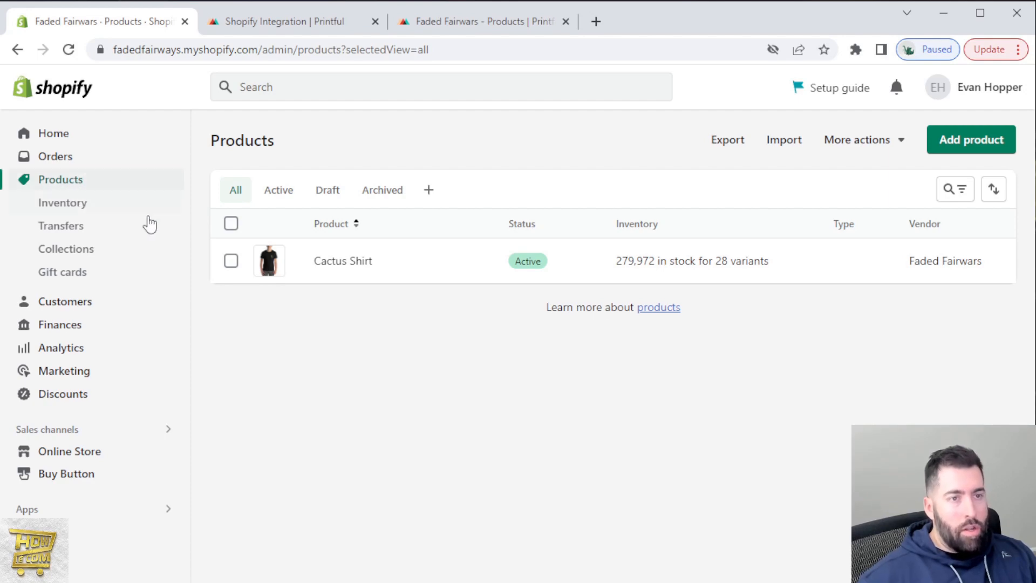
left_click(341, 270)
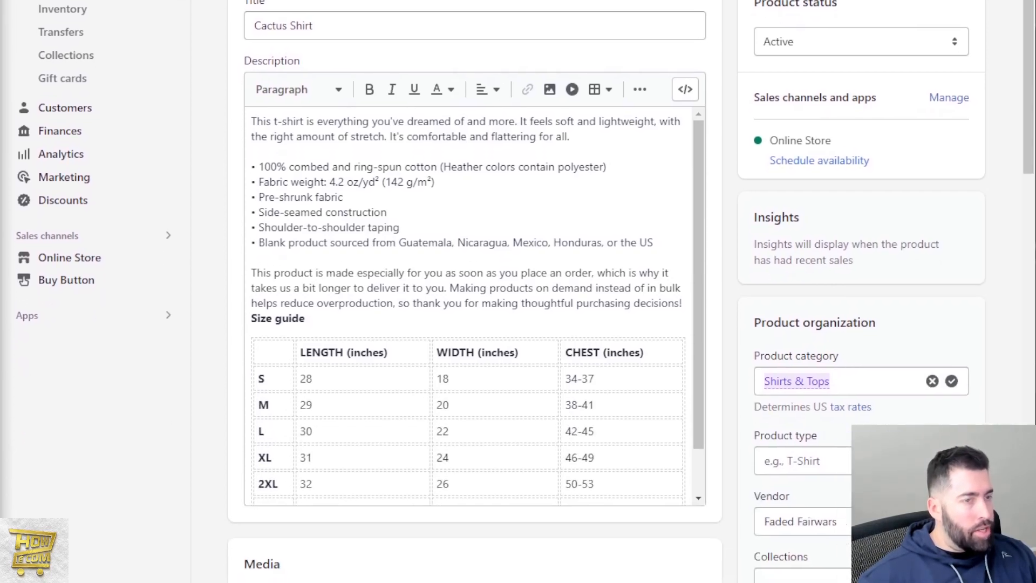
Examine the Cactus Shirt's description, media, color and size options, and variant prices in Shopify, and return to the product list.
scroll(517, 302, "down", 10)
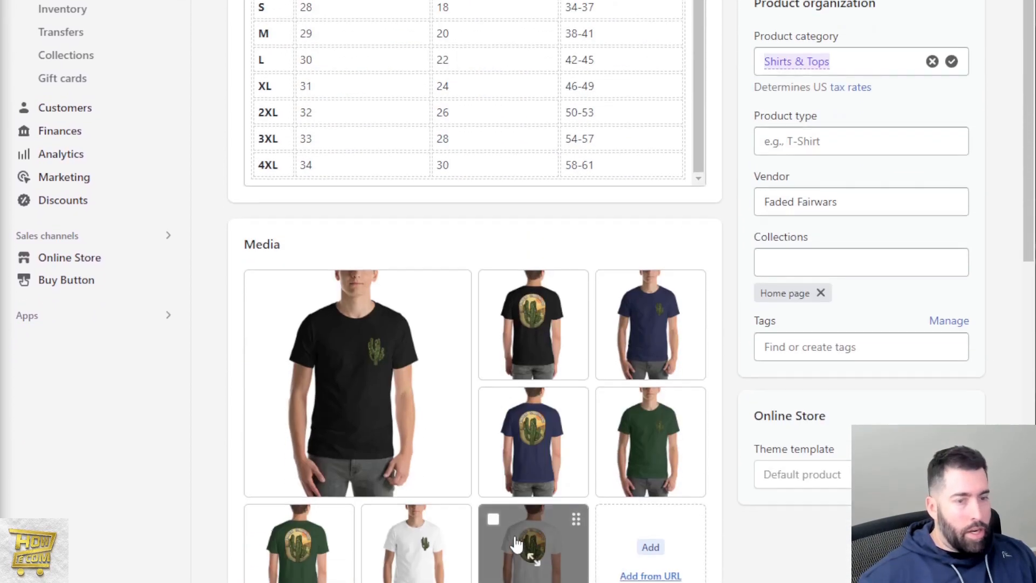
scroll(482, 218, "down", 6)
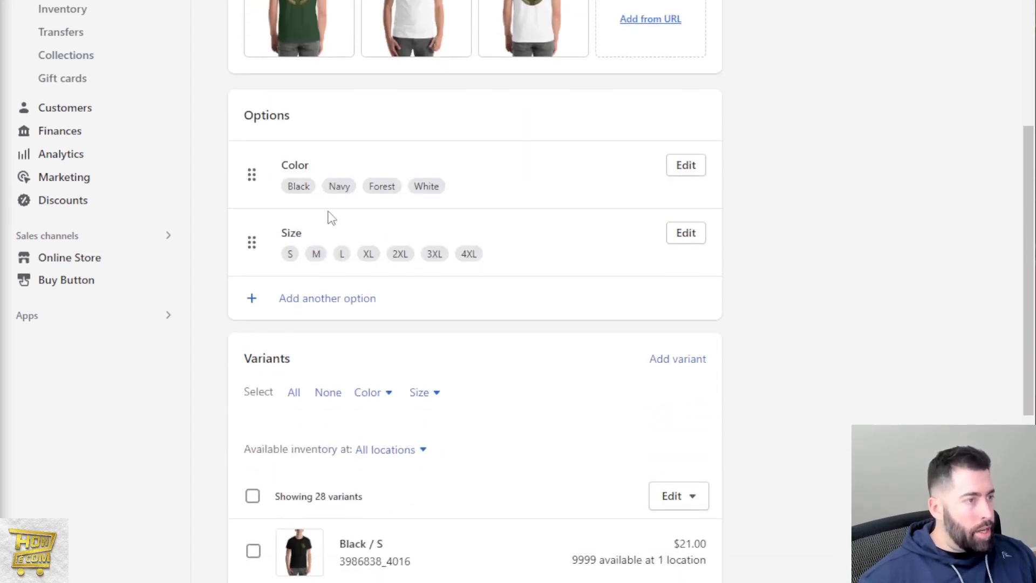
scroll(345, 402, "down", 3)
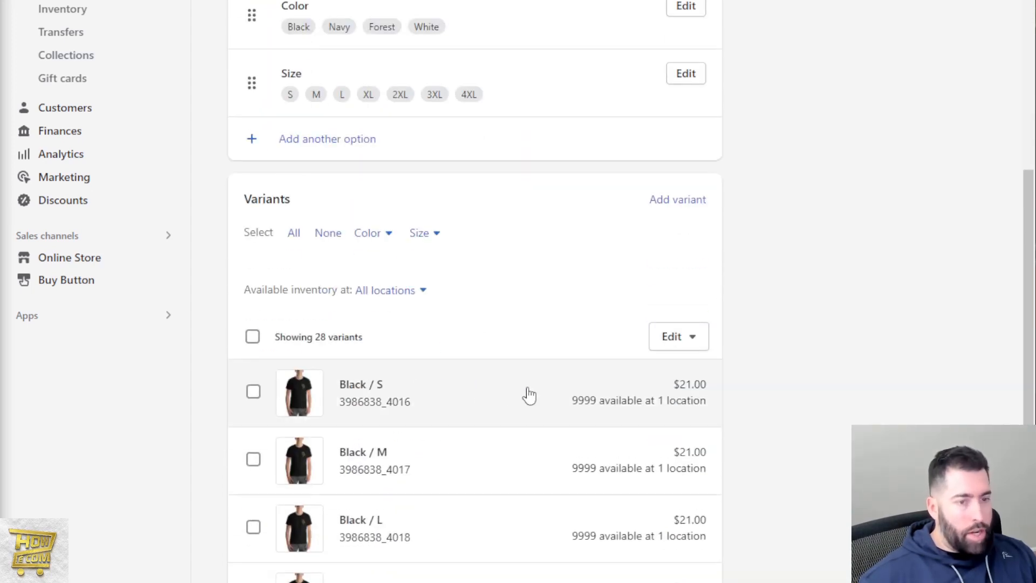
scroll(479, 411, "down", 4)
scroll(469, 391, "down", 14)
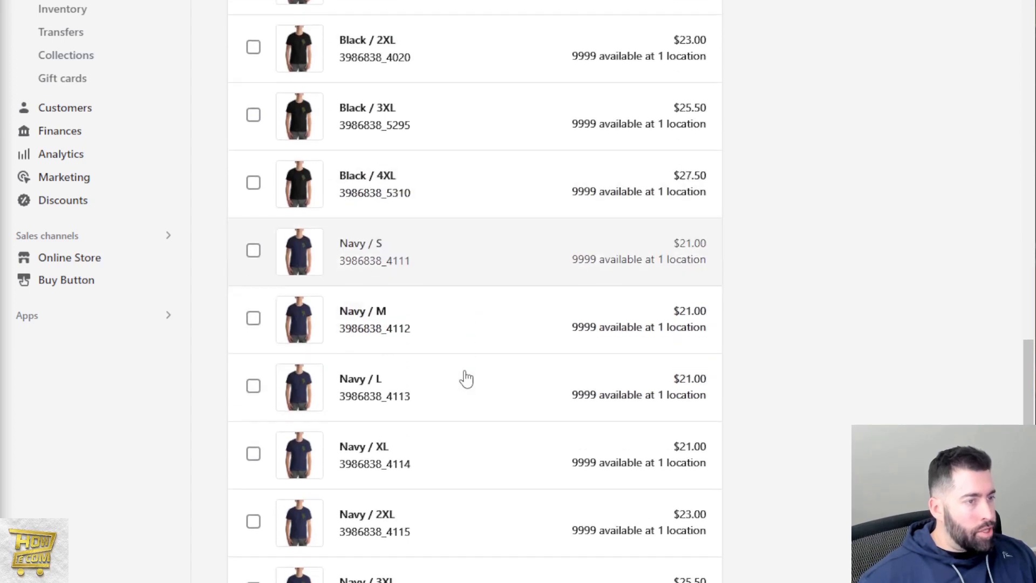
scroll(470, 375, "down", 11)
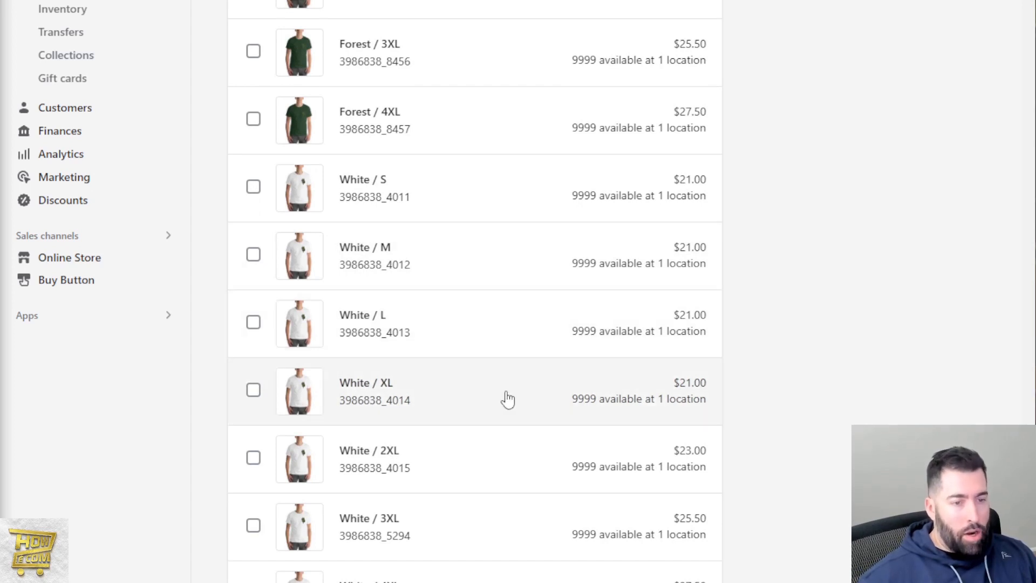
scroll(494, 556, "up", 2)
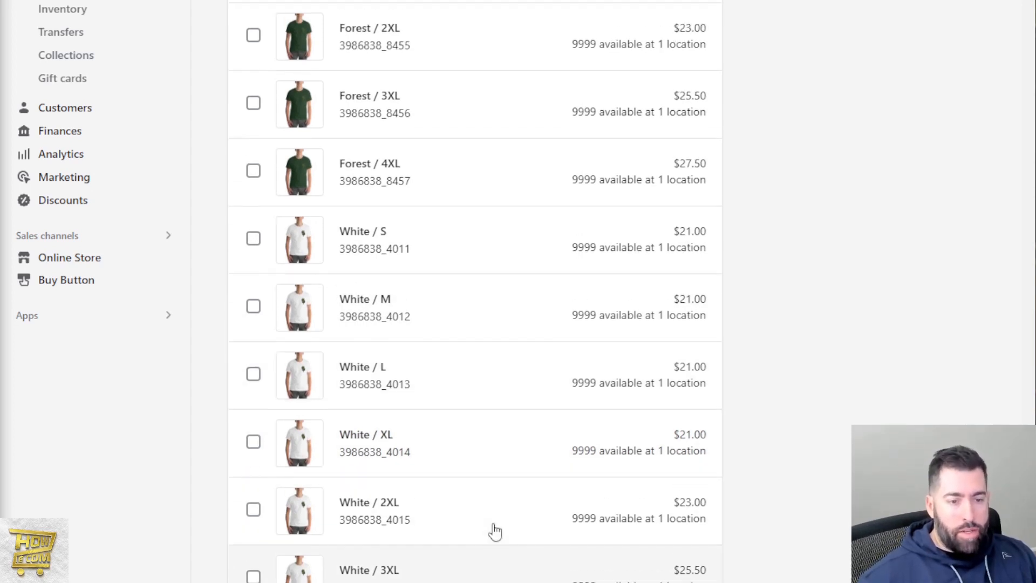
scroll(493, 530, "down", 2)
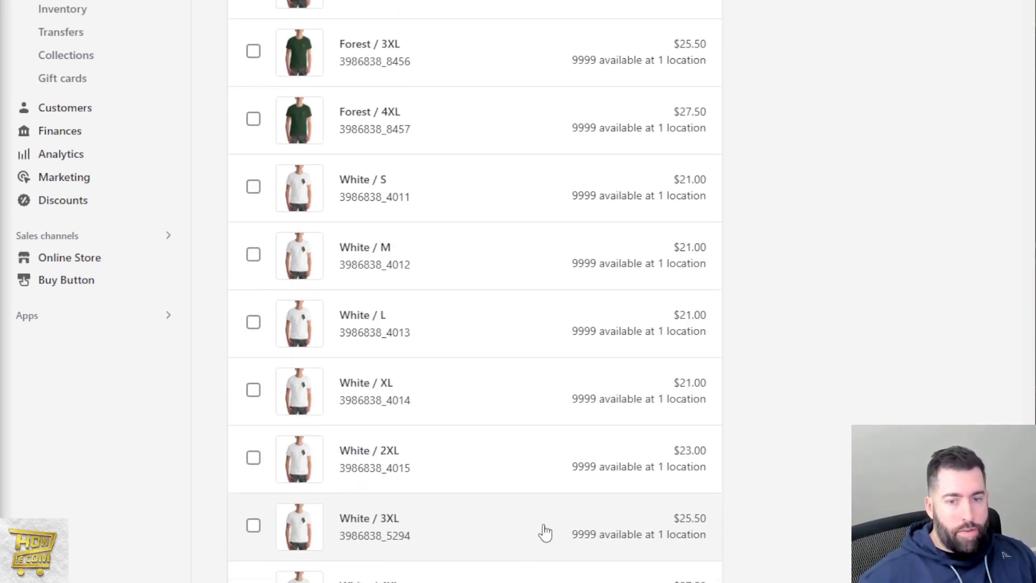
scroll(543, 532, "up", 10)
scroll(544, 531, "up", 15)
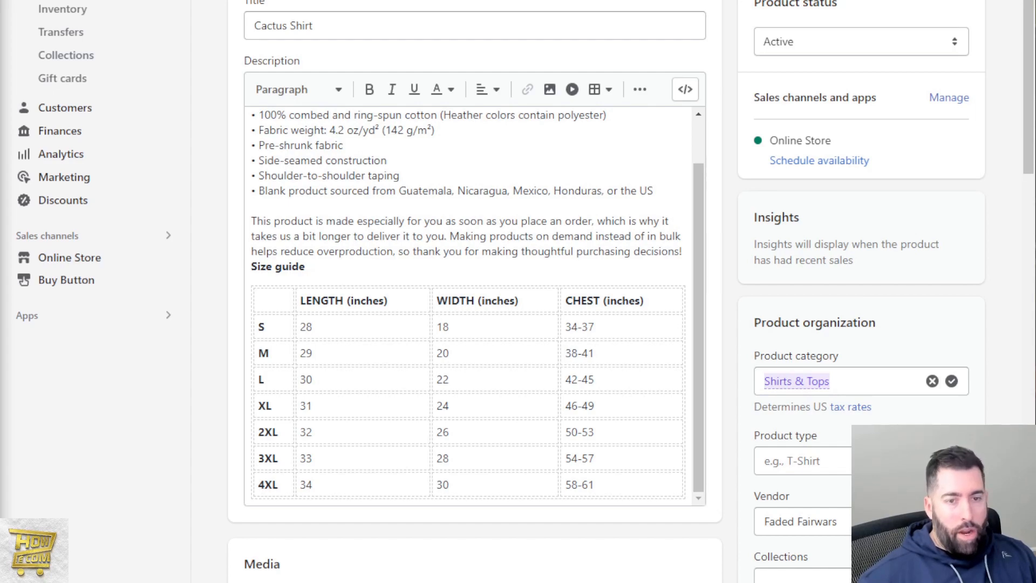
scroll(537, 569, "down", 7)
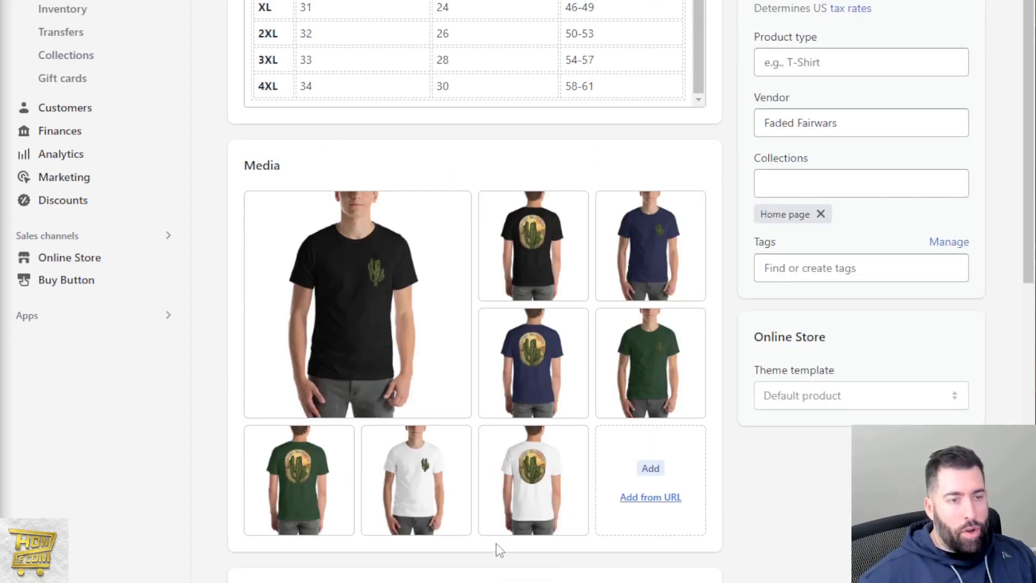
scroll(497, 543, "up", 7)
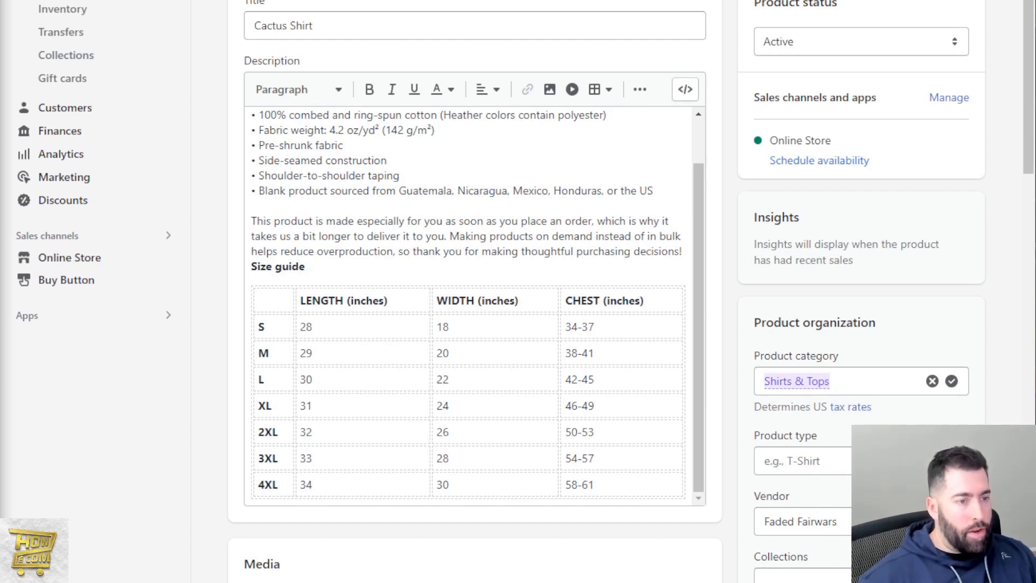
key("alt+Left")
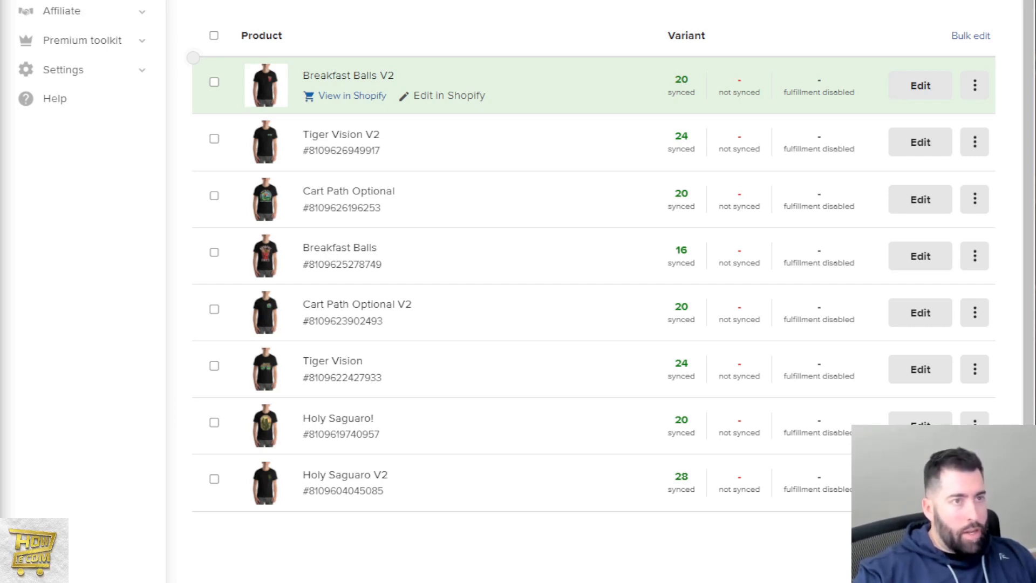
Switch from the Printful product list to the Shopify admin and view the live online store.
scroll(594, 292, "up", 5)
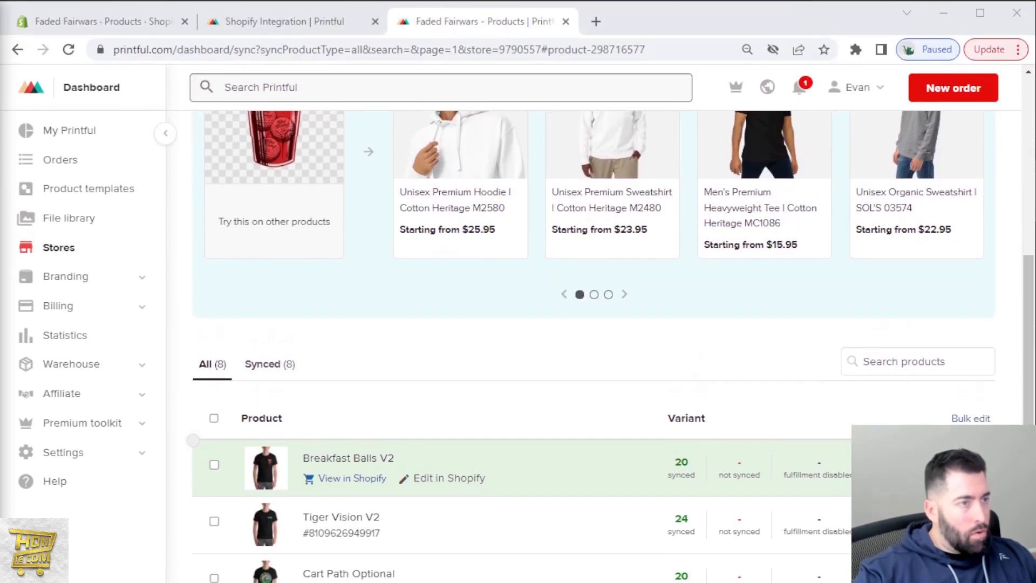
left_click(108, 21)
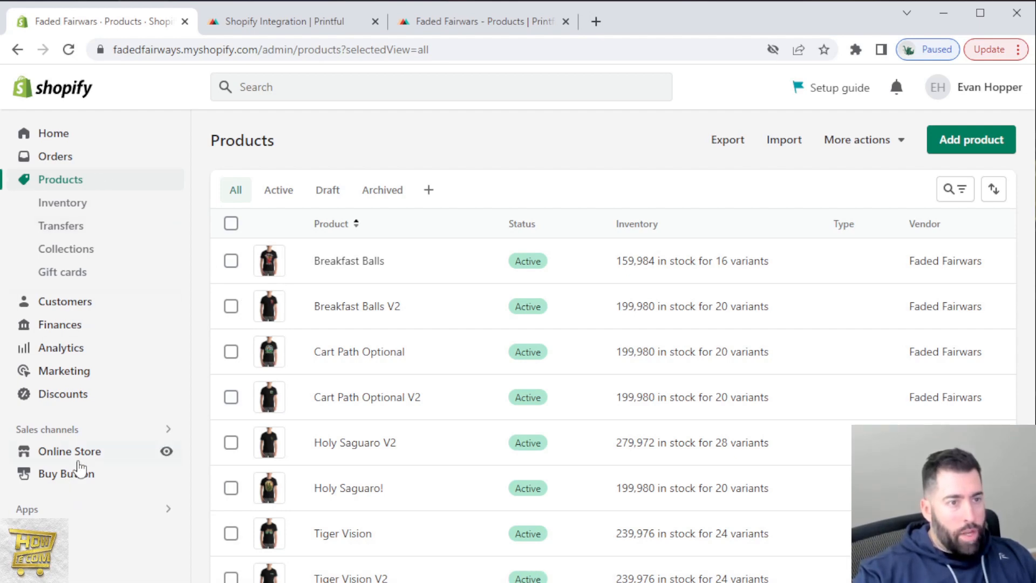
left_click(162, 452)
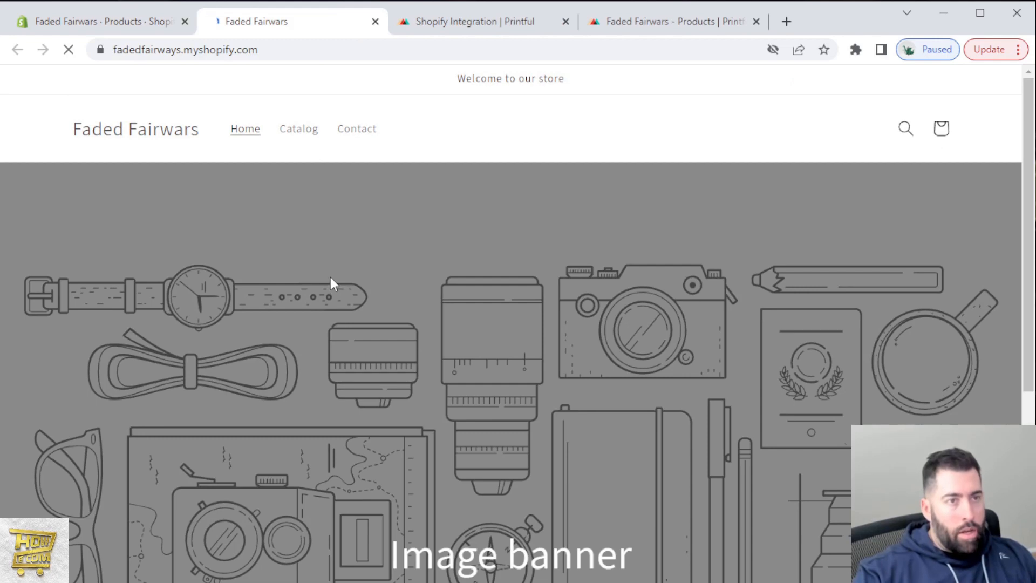
Examine the shirts and their prices under Featured products on the store's home page.
scroll(330, 277, "down", 10)
scroll(356, 346, "down", 3)
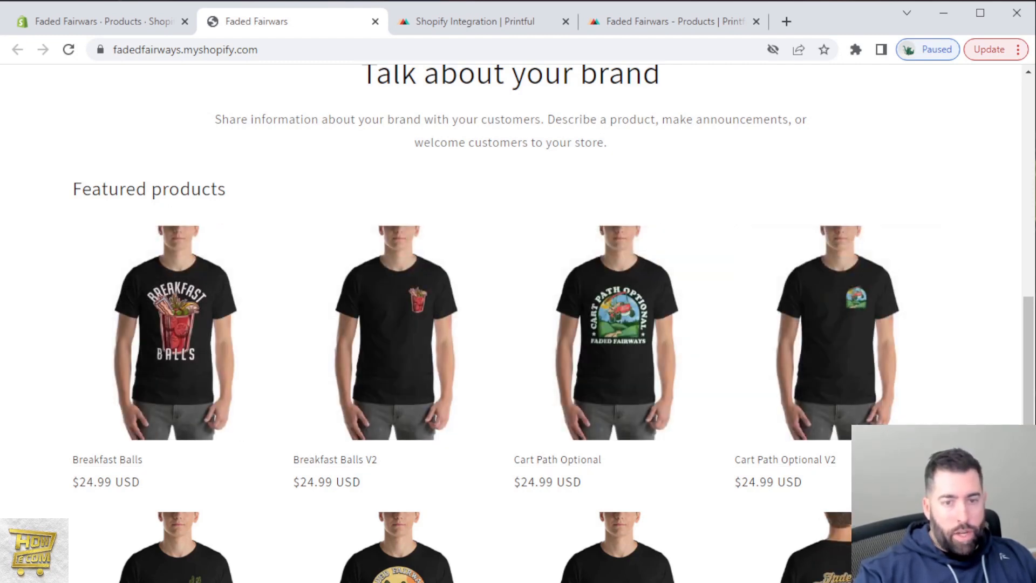
scroll(178, 540, "down", 1)
scroll(400, 432, "down", 3)
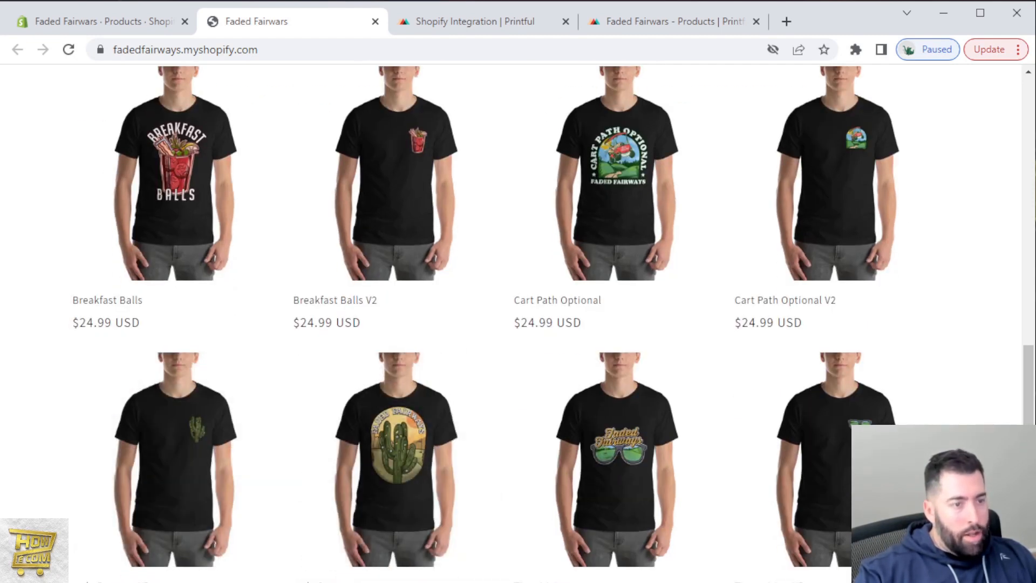
scroll(250, 497, "up", 2)
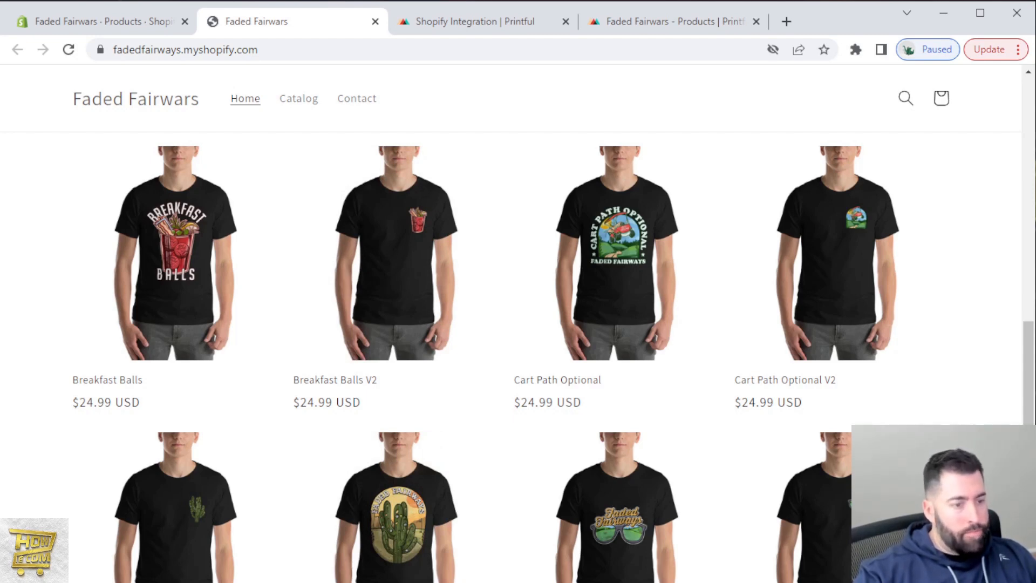
scroll(546, 342, "up", 3)
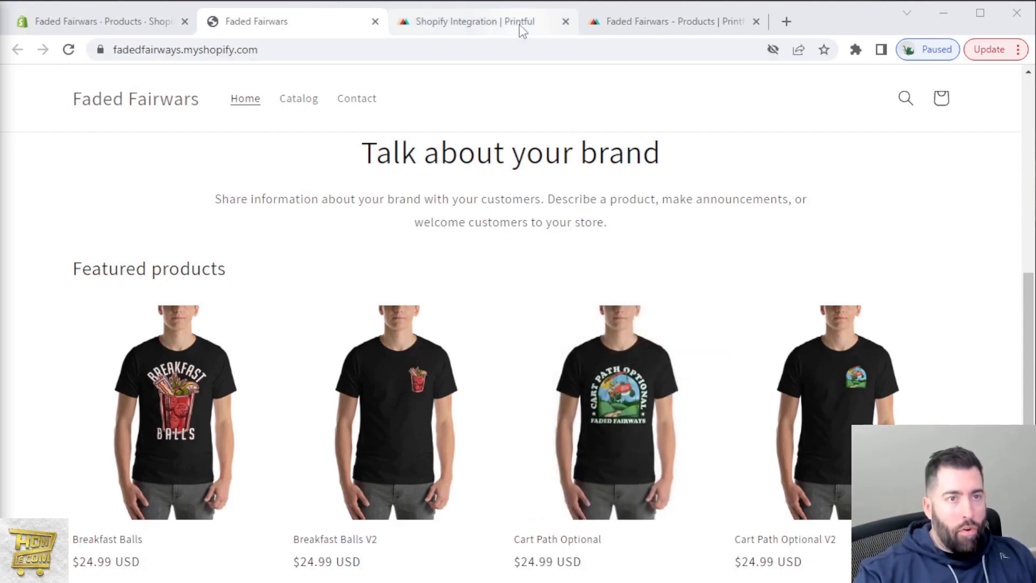
Check the product list in the Shopify admin, switch to Printful, and review the Faded Fairwars store's synced products and suggested items.
left_click(145, 22)
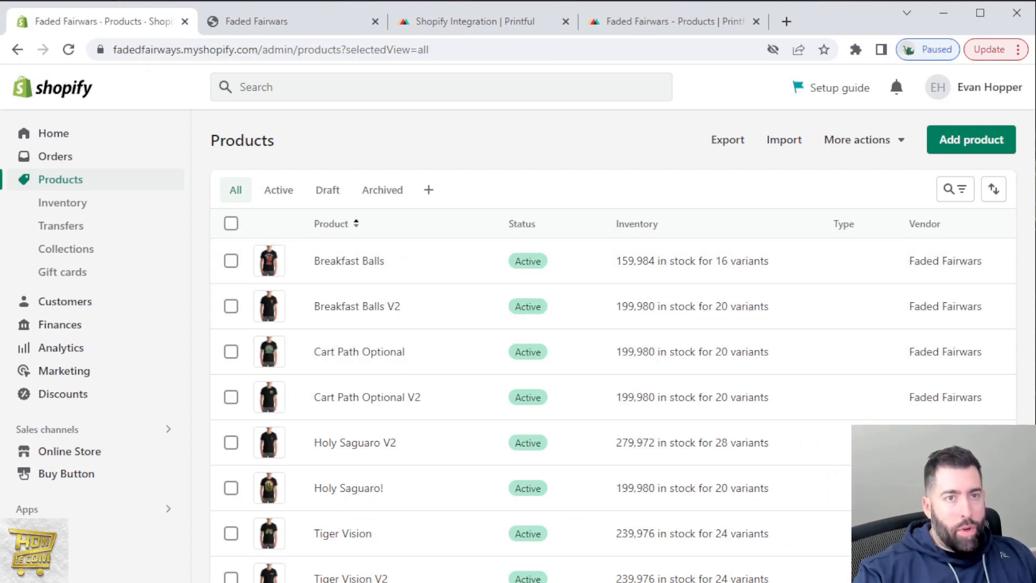
left_click(600, 22)
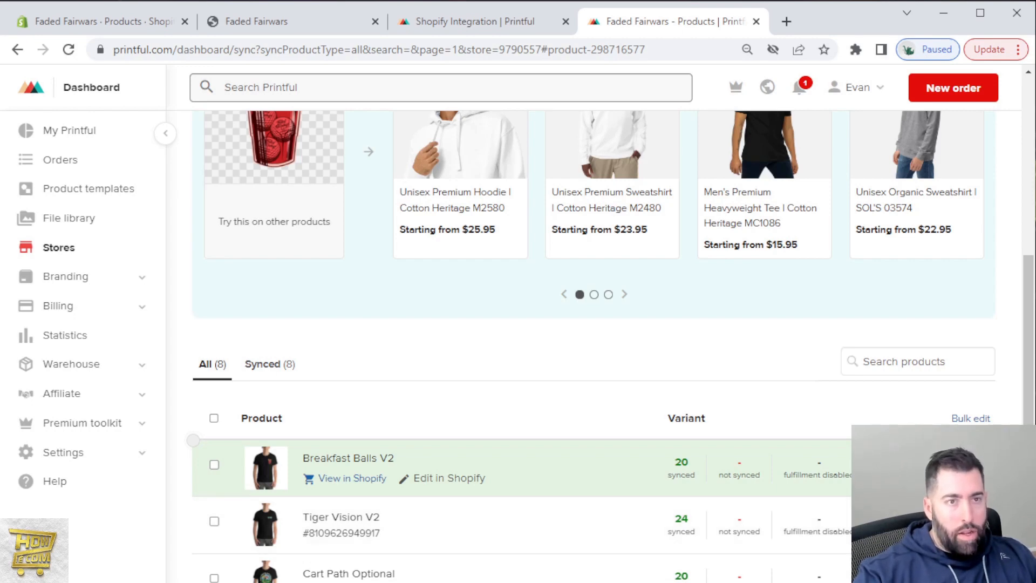
scroll(192, 440, "up", 5)
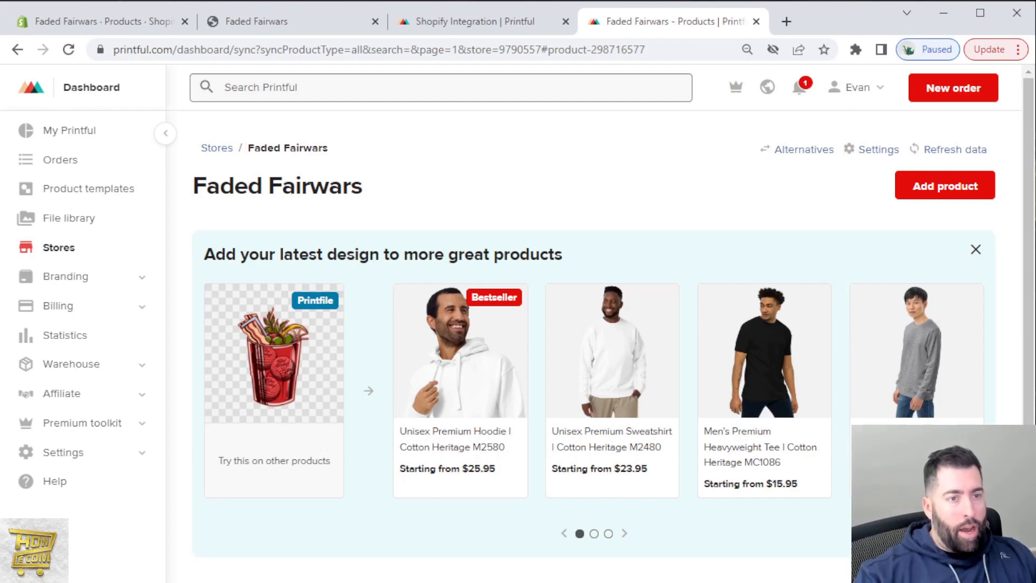
scroll(193, 360, "down", 6)
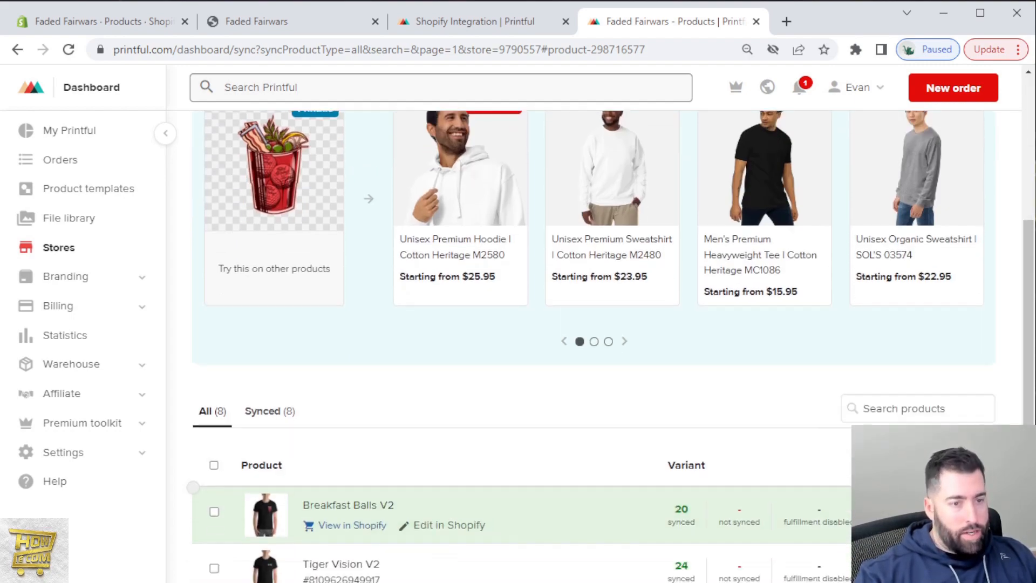
scroll(194, 360, "up", 6)
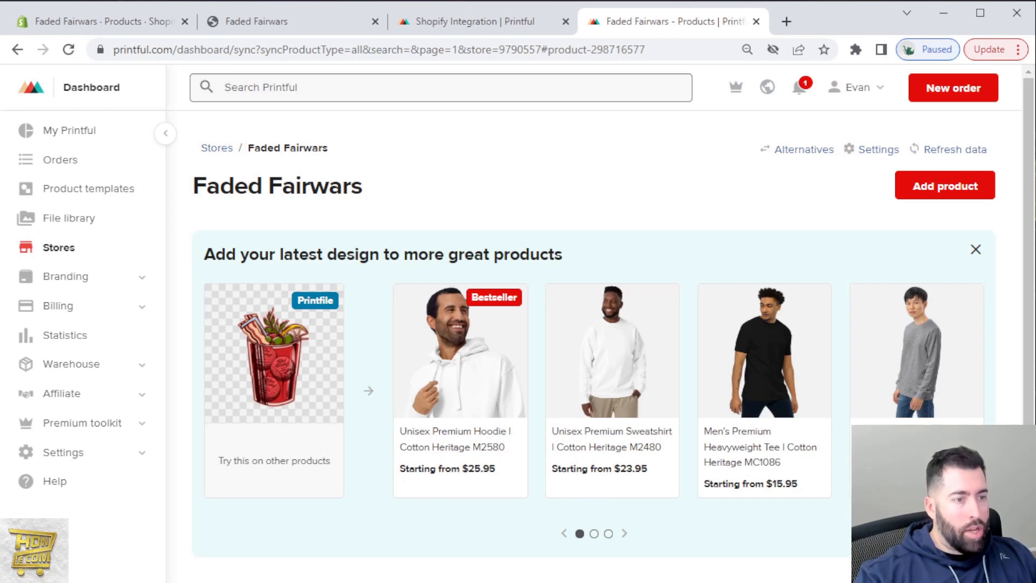
scroll(193, 520, "down", 3)
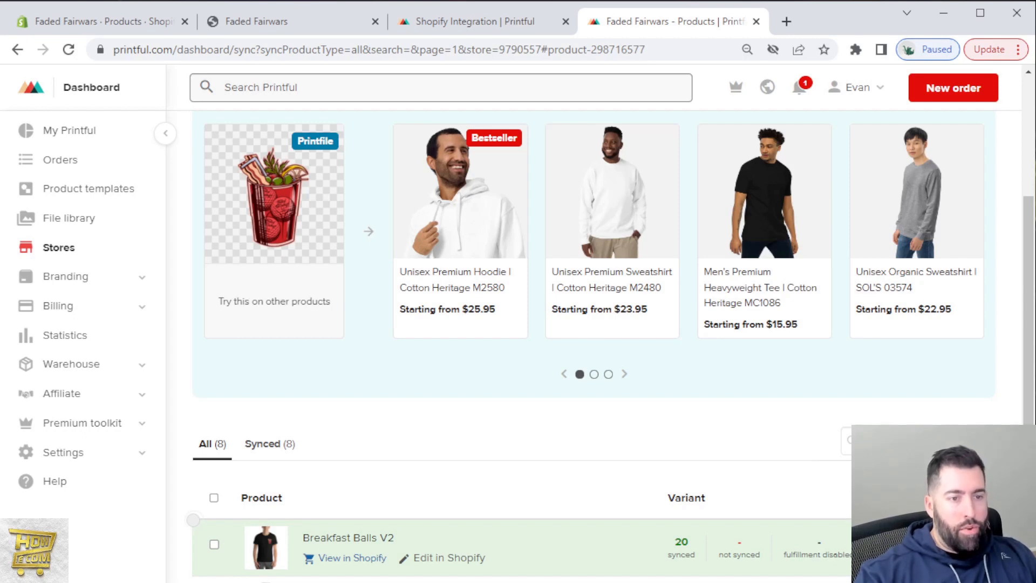
scroll(194, 520, "up", 3)
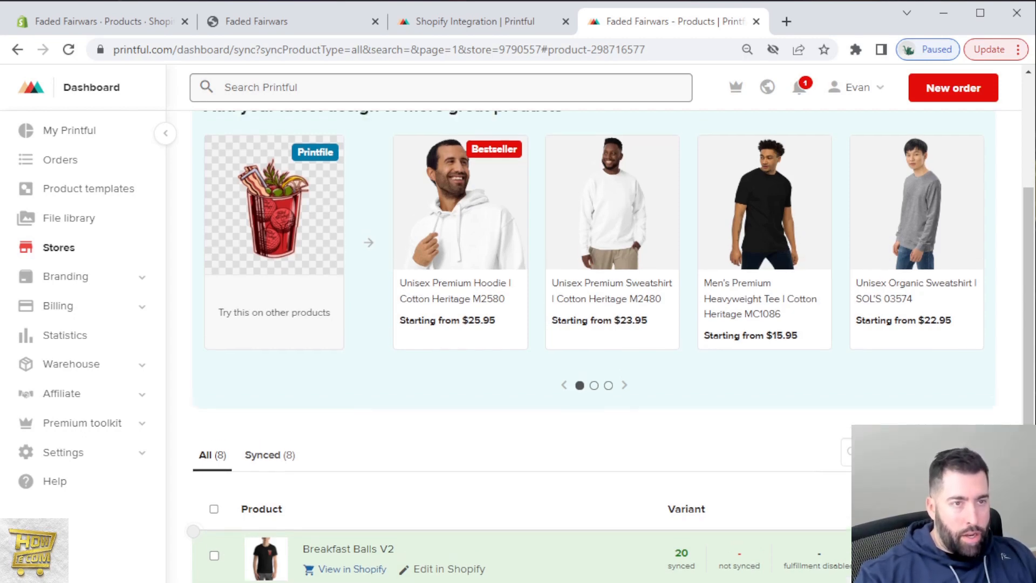